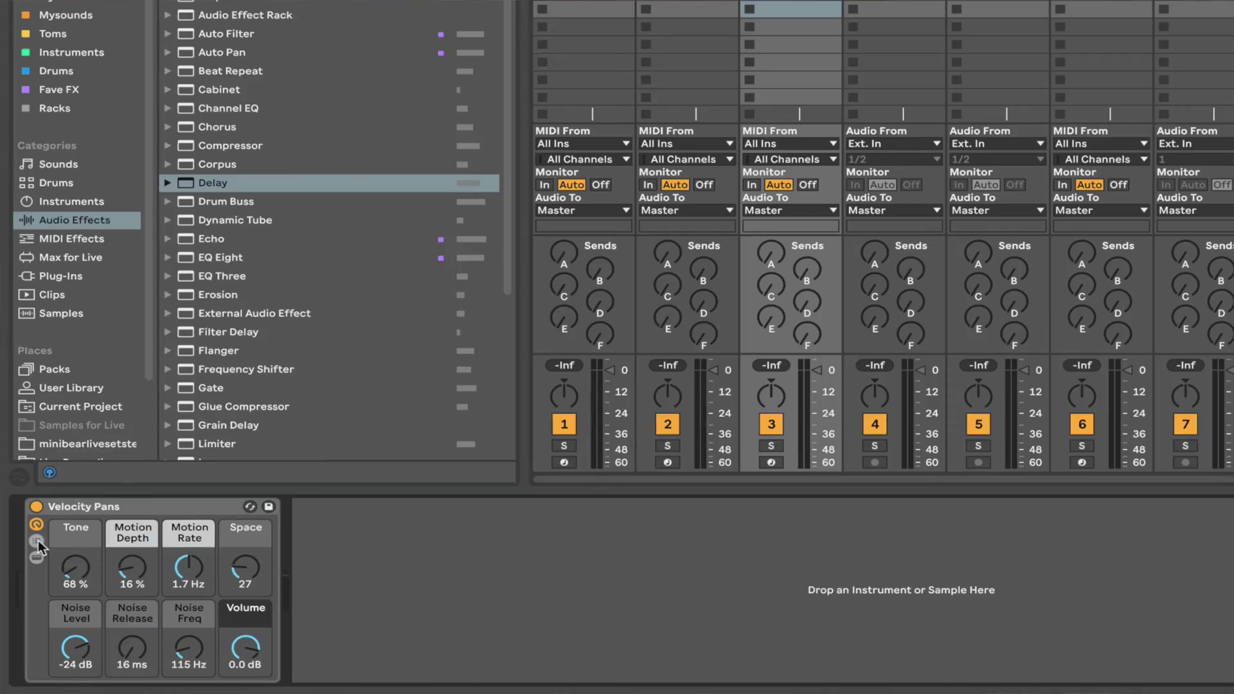
Show the chain list inside the Velocity Pans rack
left_click(37, 541)
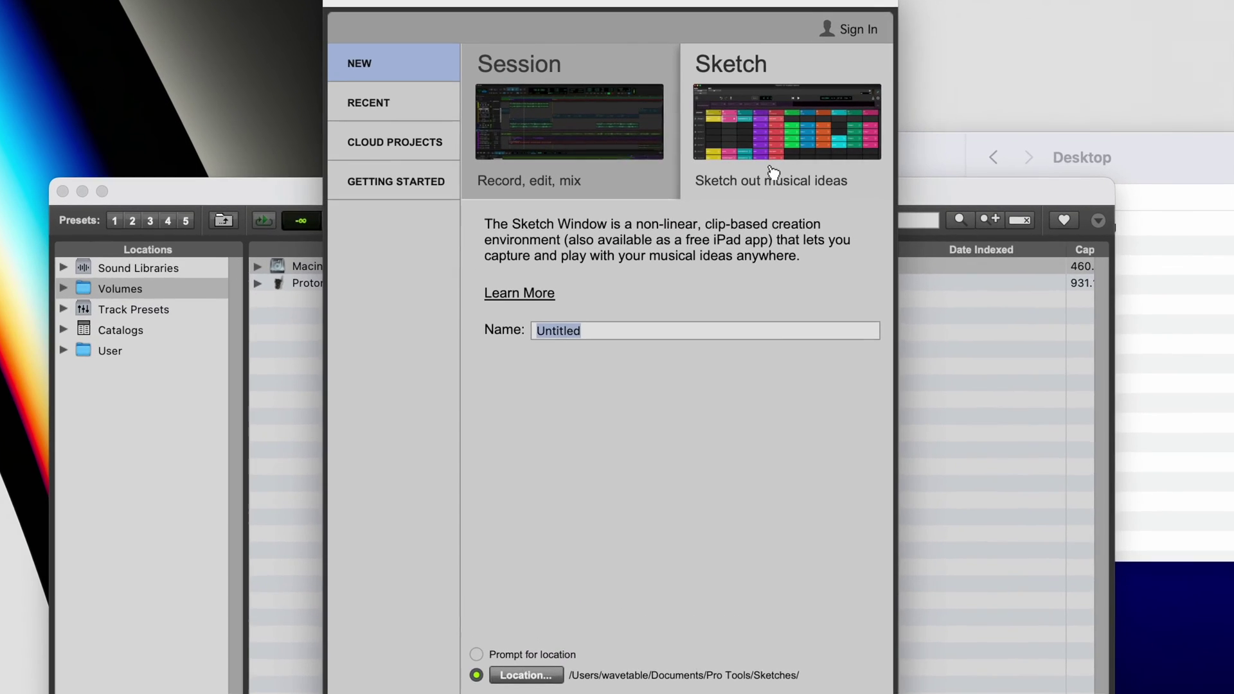
Enter 'Good People of YouTube' as the new Sketch's name
type("Good Peop")
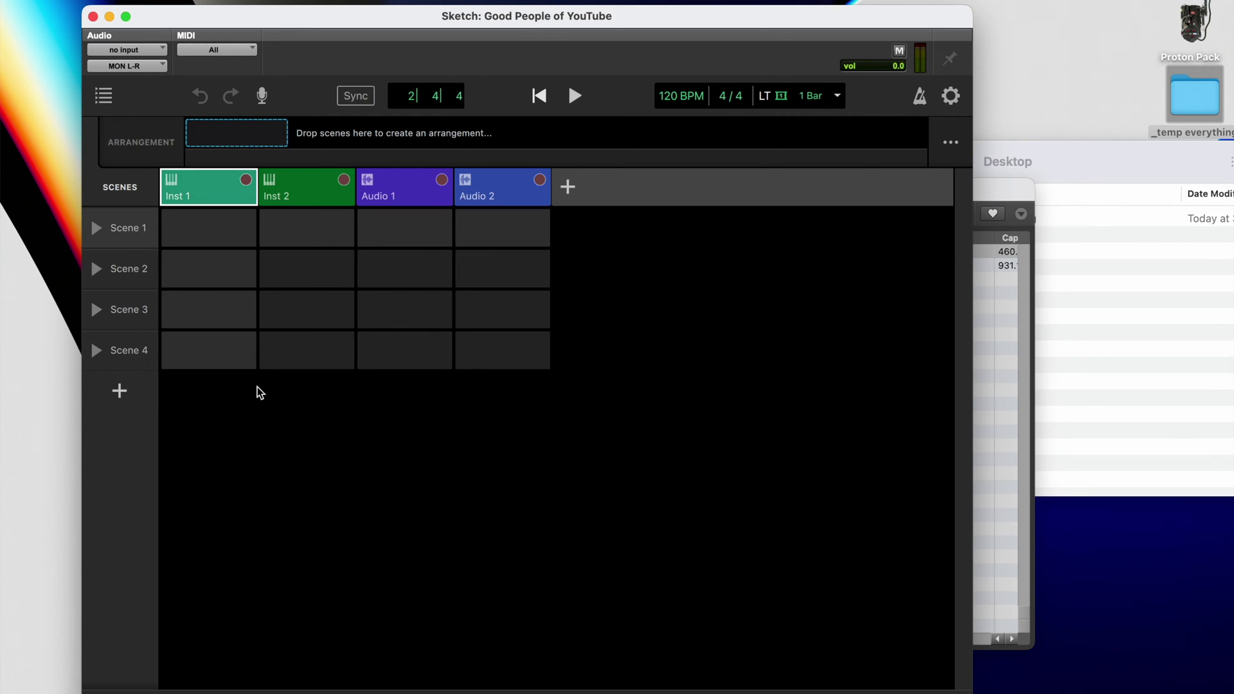
Name the first two scenes Intro and Verse
left_click(96, 228)
double_click(126, 228)
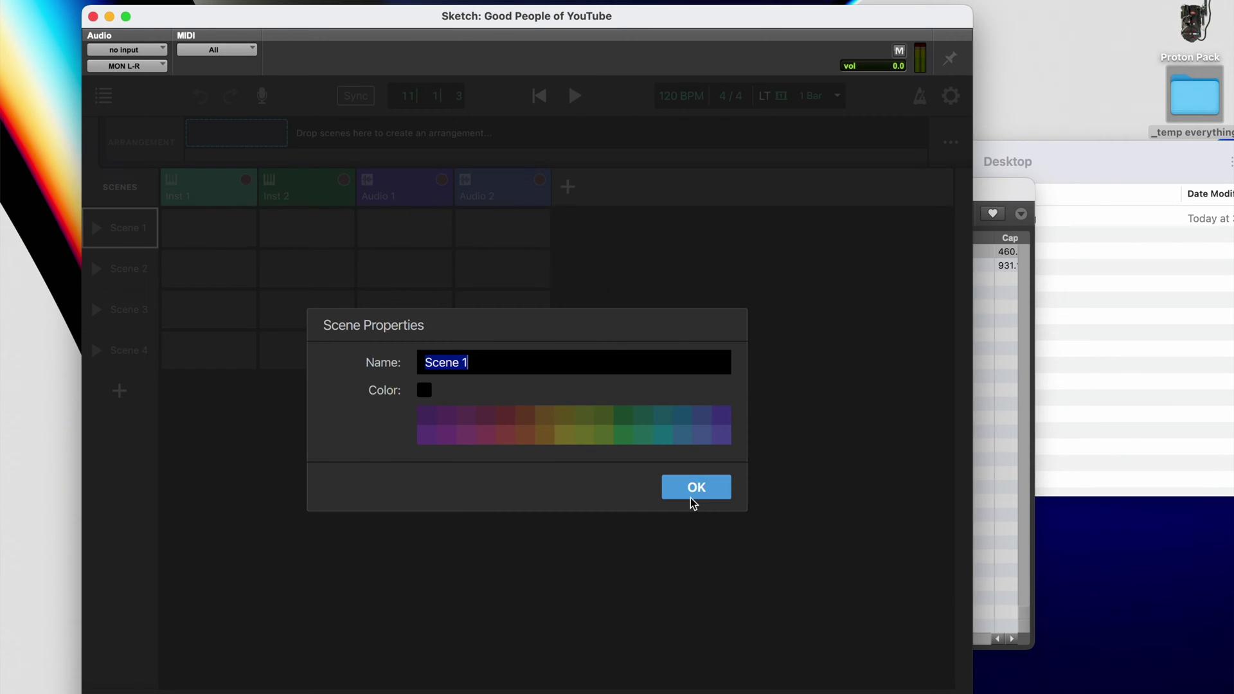
type("Intro")
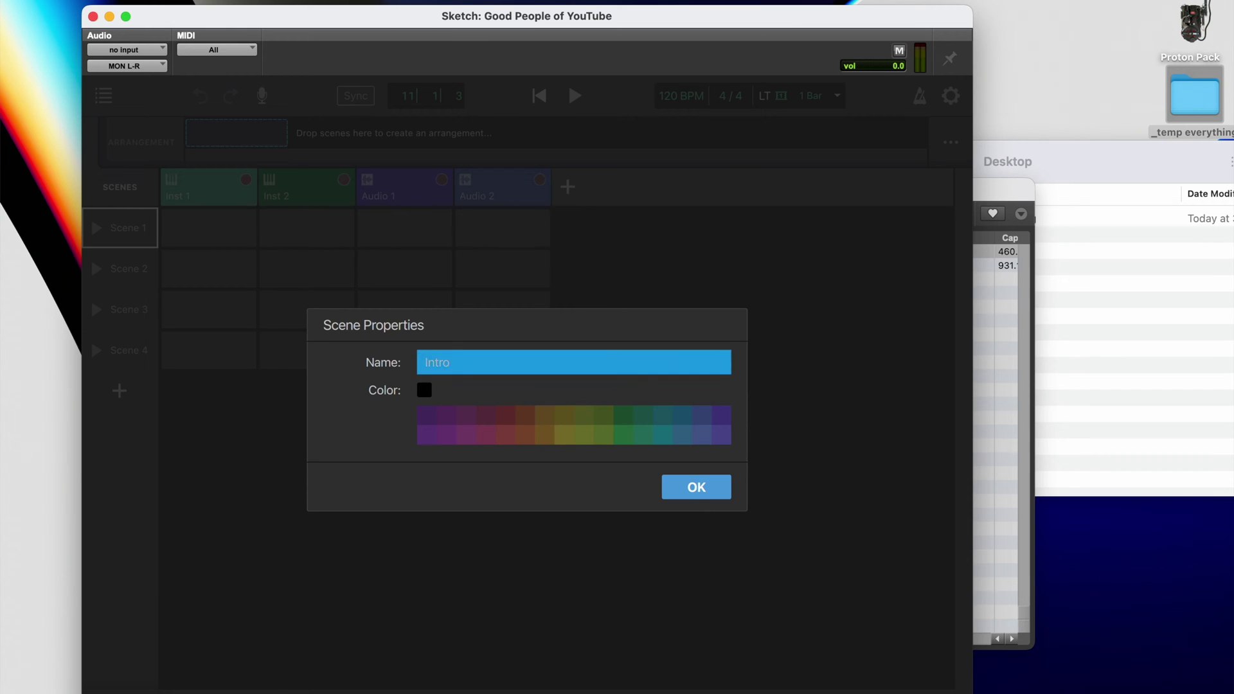
key("Tab")
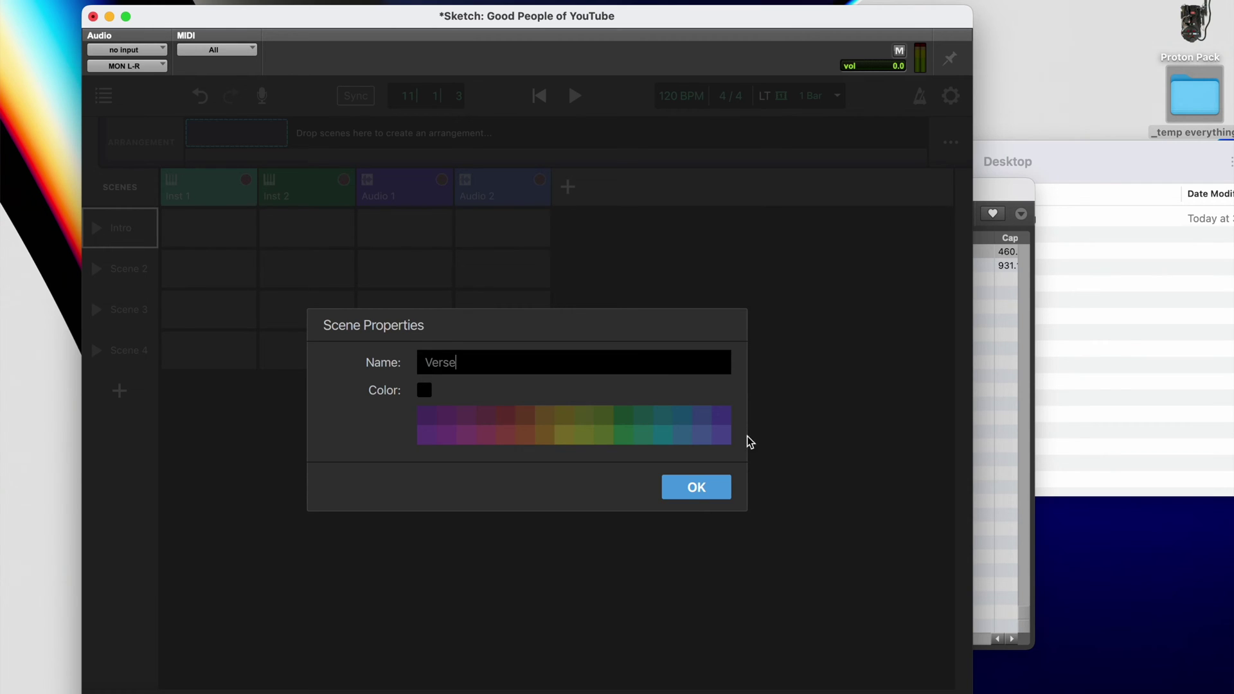
key("Return")
left_click(128, 297)
Rename the third scene Chorus through its Scene Properties
right_click(129, 297)
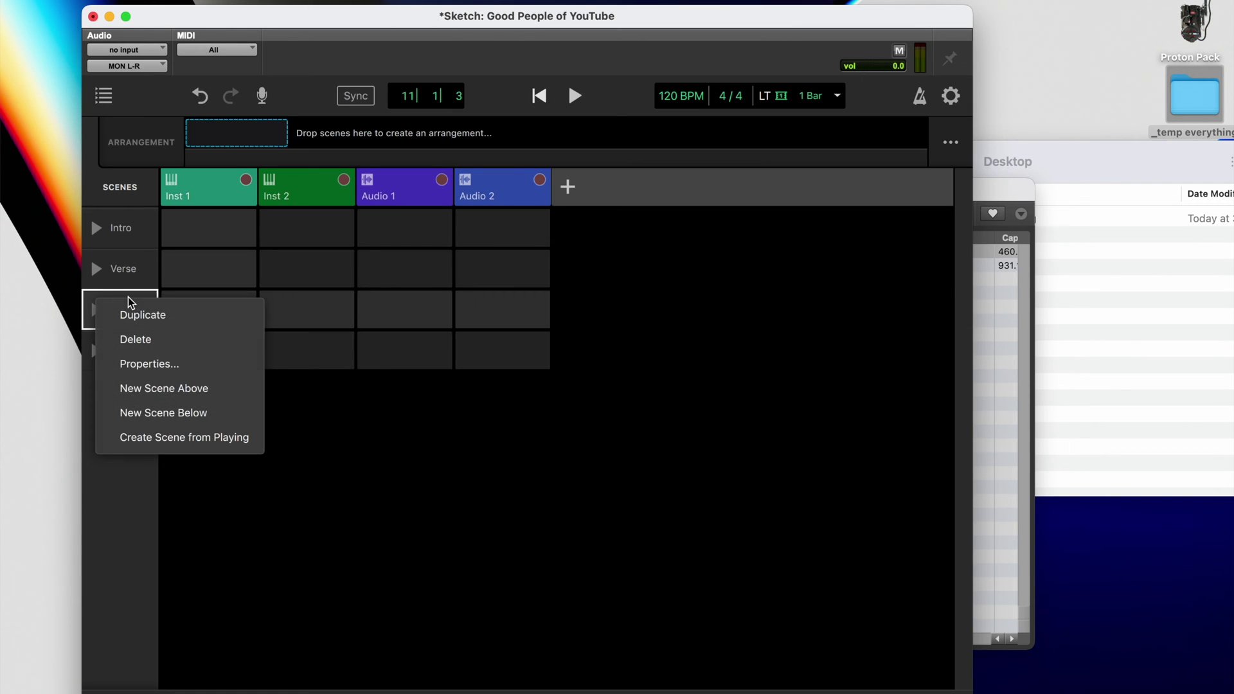
left_click(148, 362)
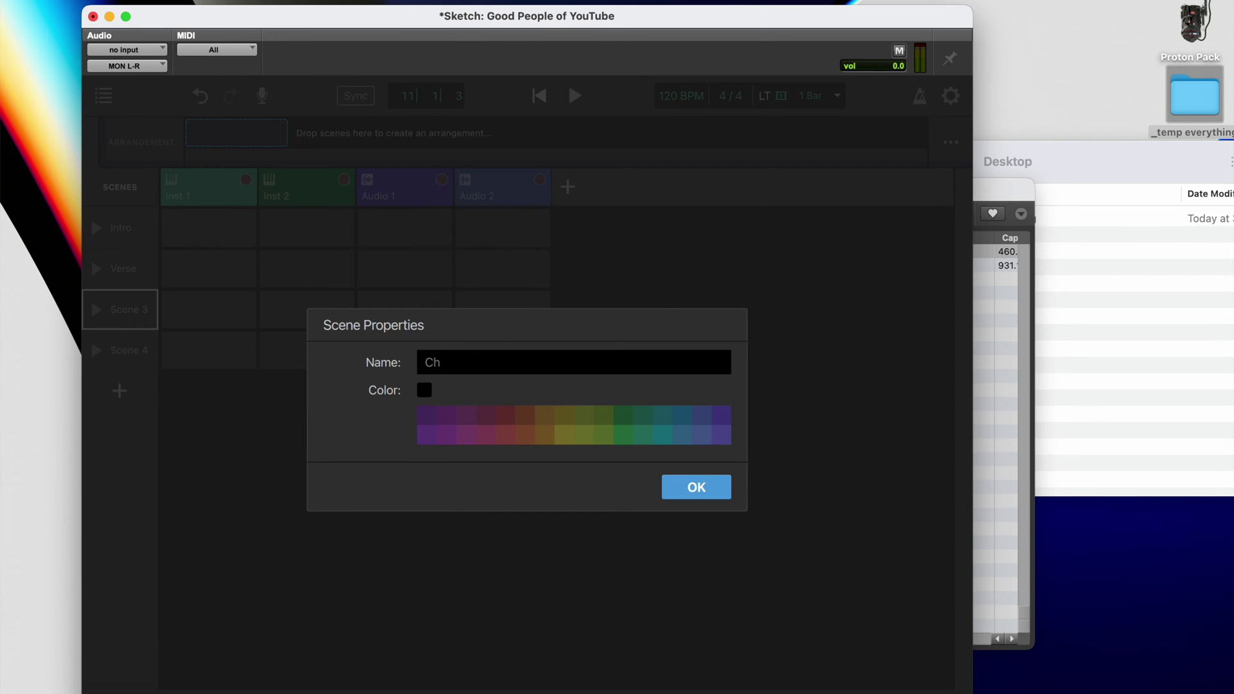
type("Chorus")
key("Return")
left_click(715, 492)
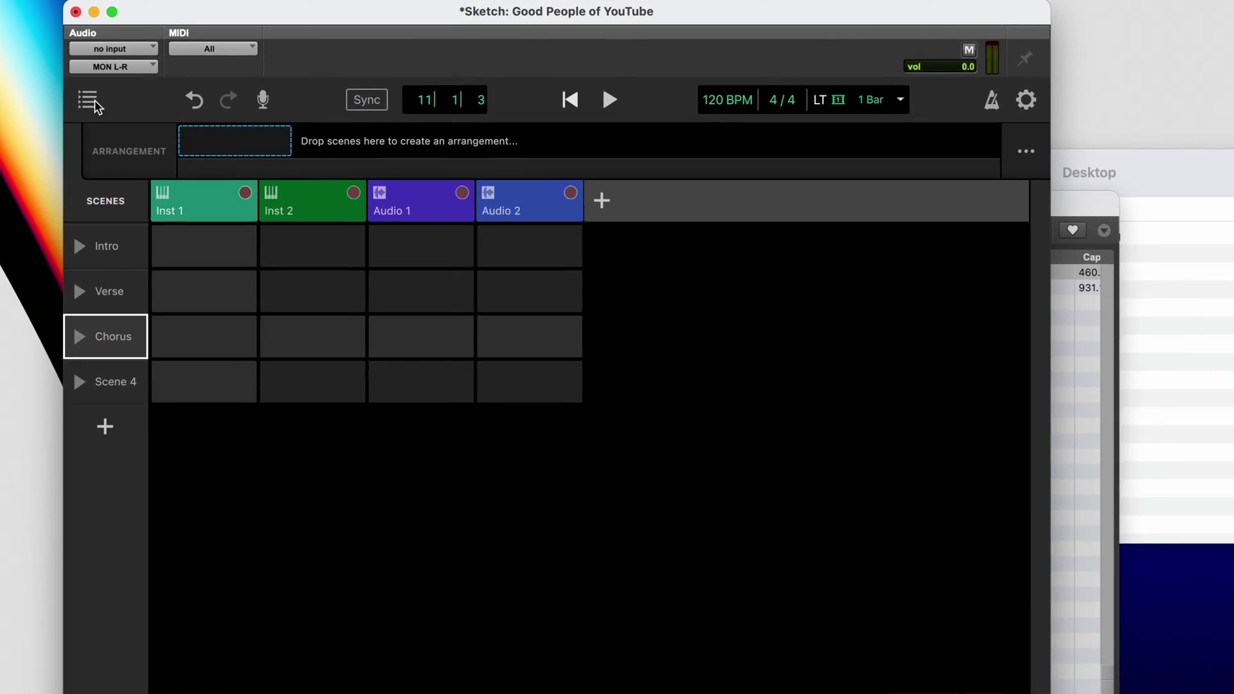
left_click(103, 96)
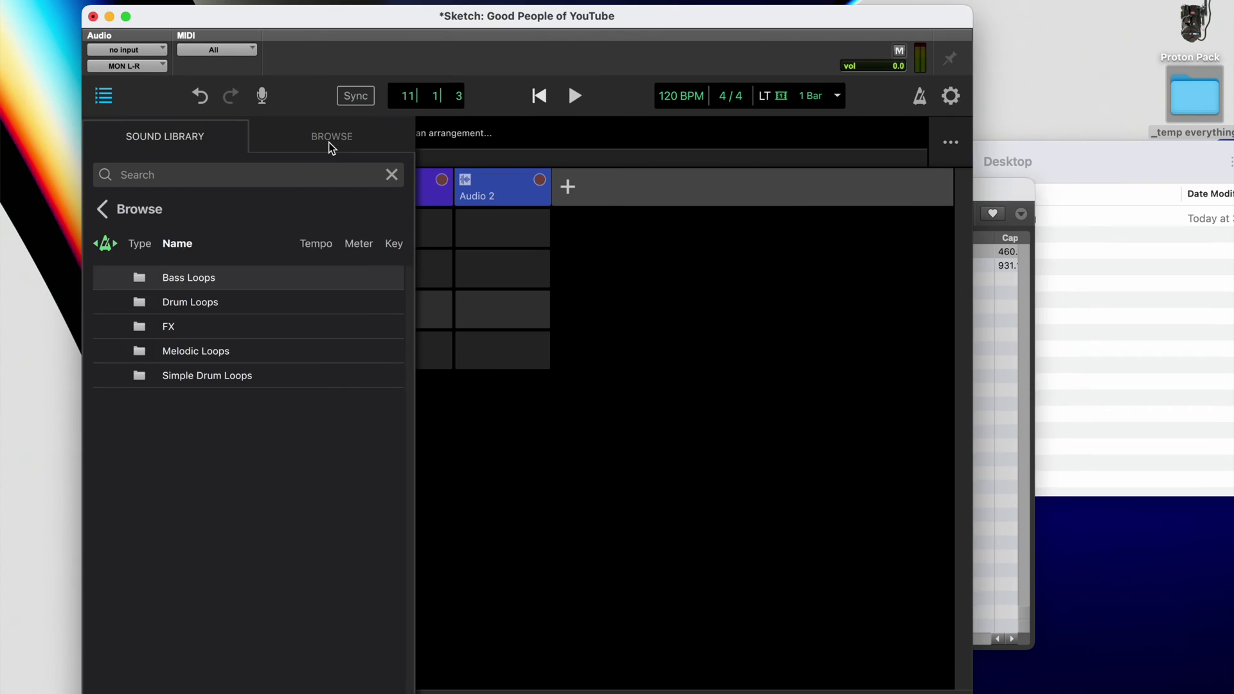
In Drum Loops, audition Big Pot 1, H90 Alley Lurker, Deep Hall, Dirt Kicker and Rob's Groove 9
left_click(330, 142)
double_click(202, 306)
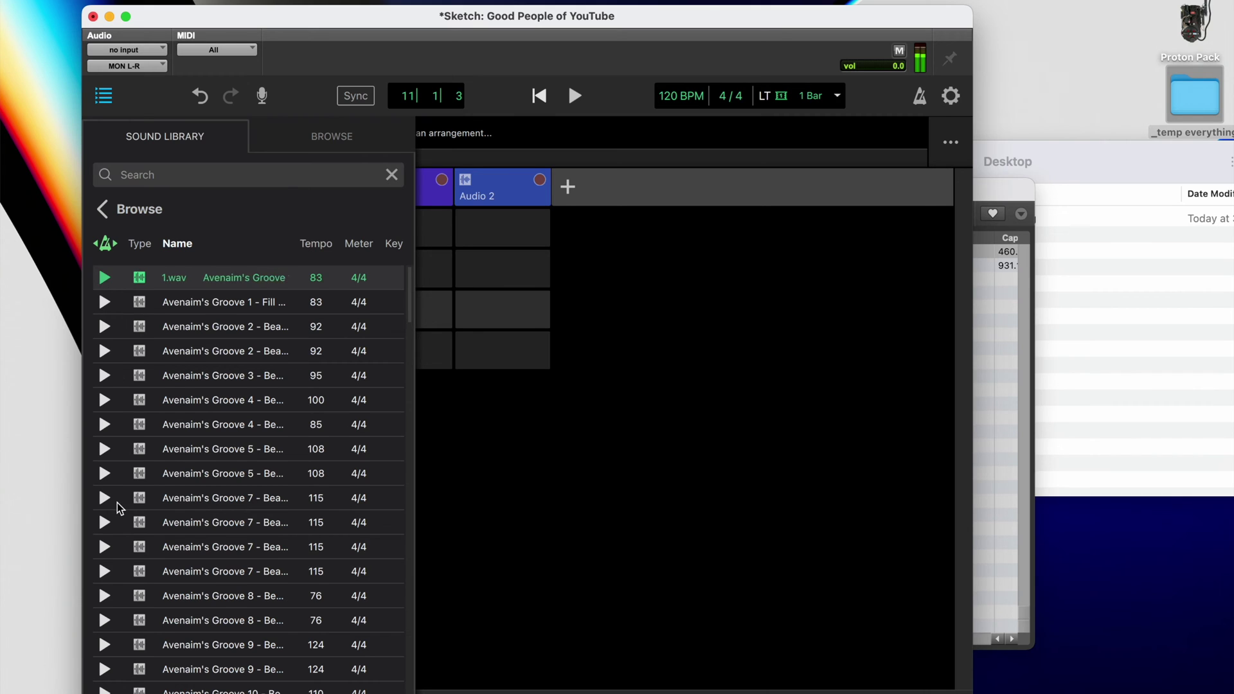
scroll(118, 509, "down", 5)
left_click(105, 545)
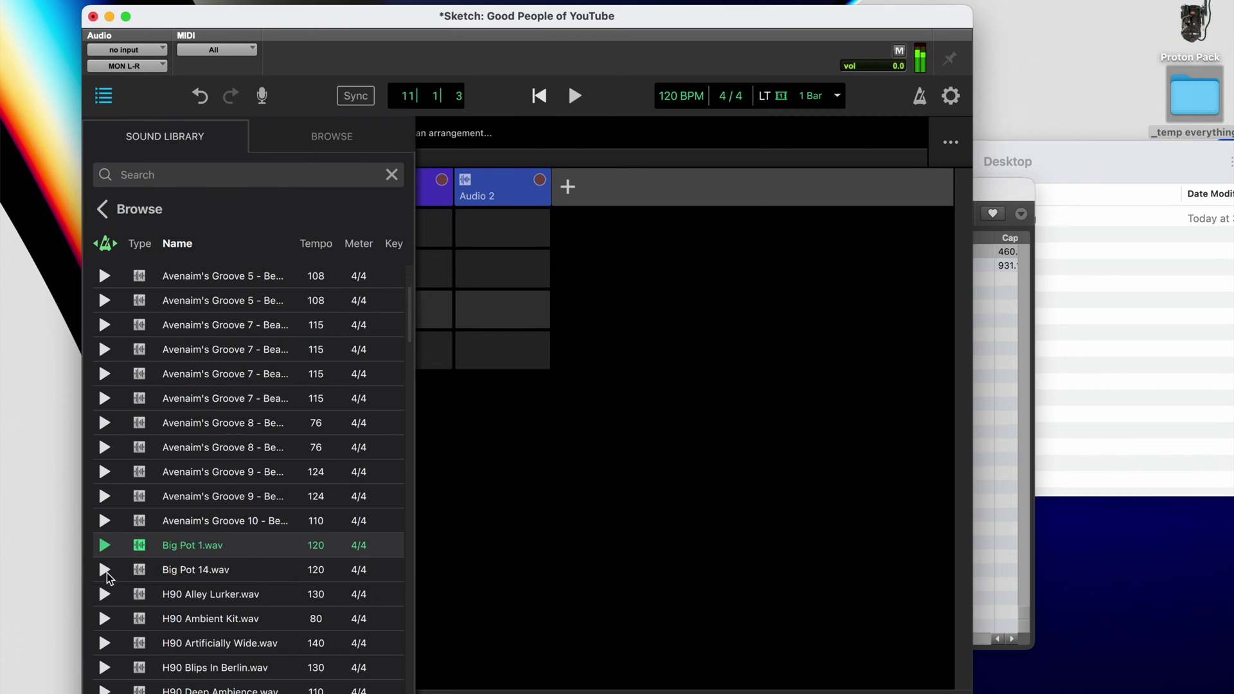
left_click(106, 594)
scroll(105, 598, "down", 4)
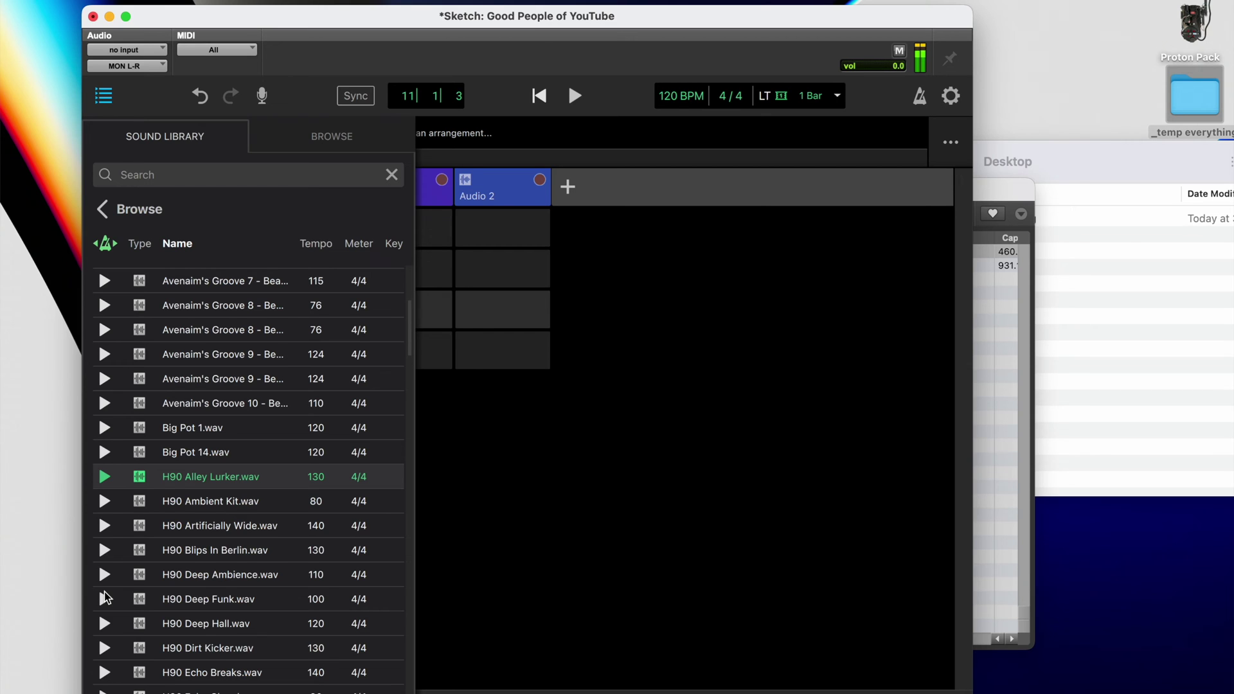
left_click(105, 623)
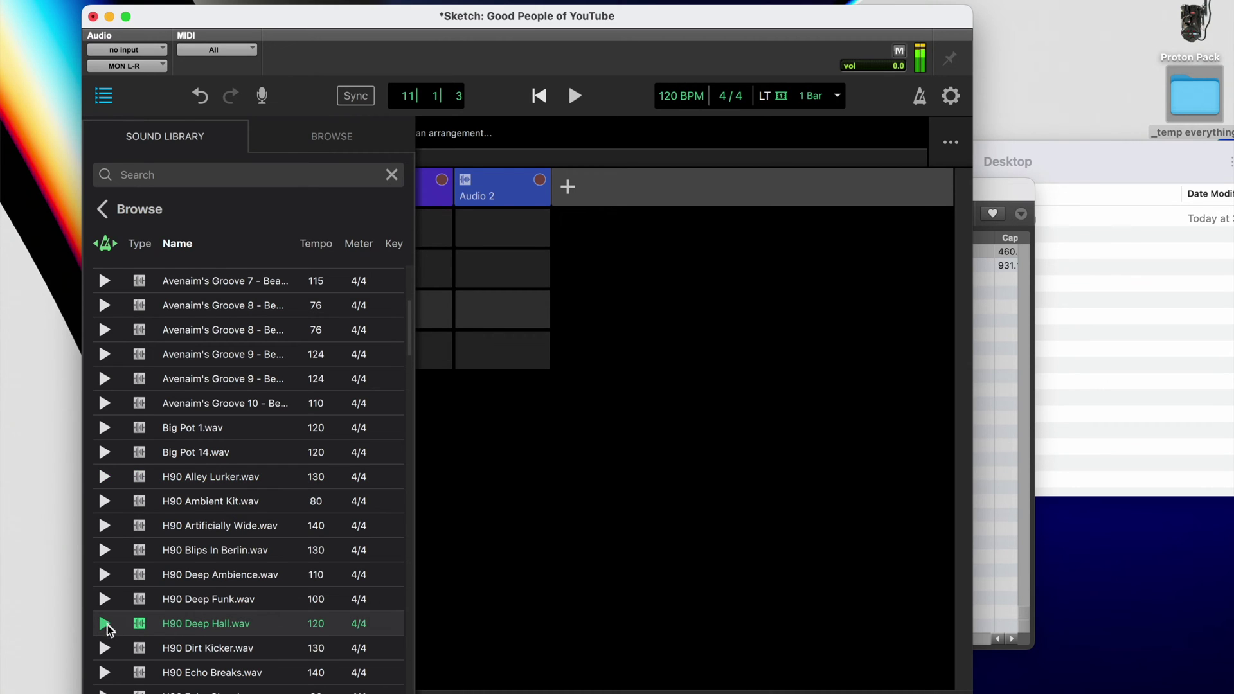
left_click(105, 648)
scroll(107, 649, "down", 2)
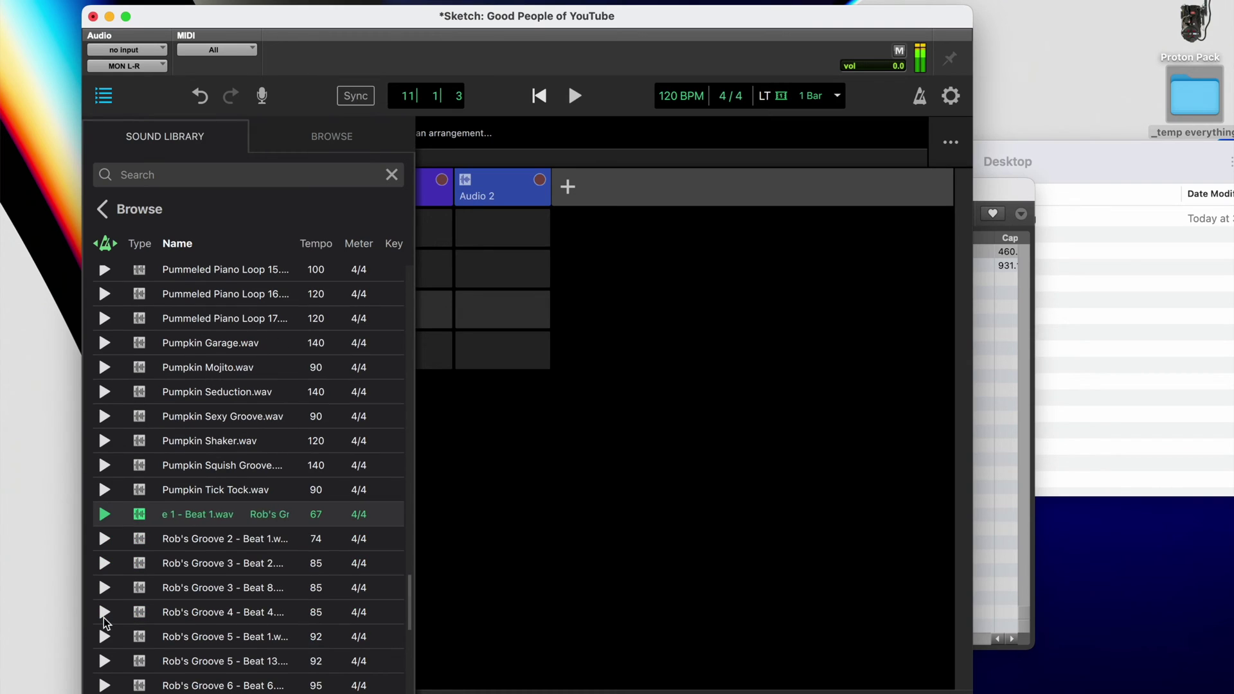
Audition Rob's Groove 12 - Beat 1 and place it in Audio 1's Intro slot
scroll(105, 622, "down", 3)
left_click(105, 622)
scroll(105, 622, "down", 2)
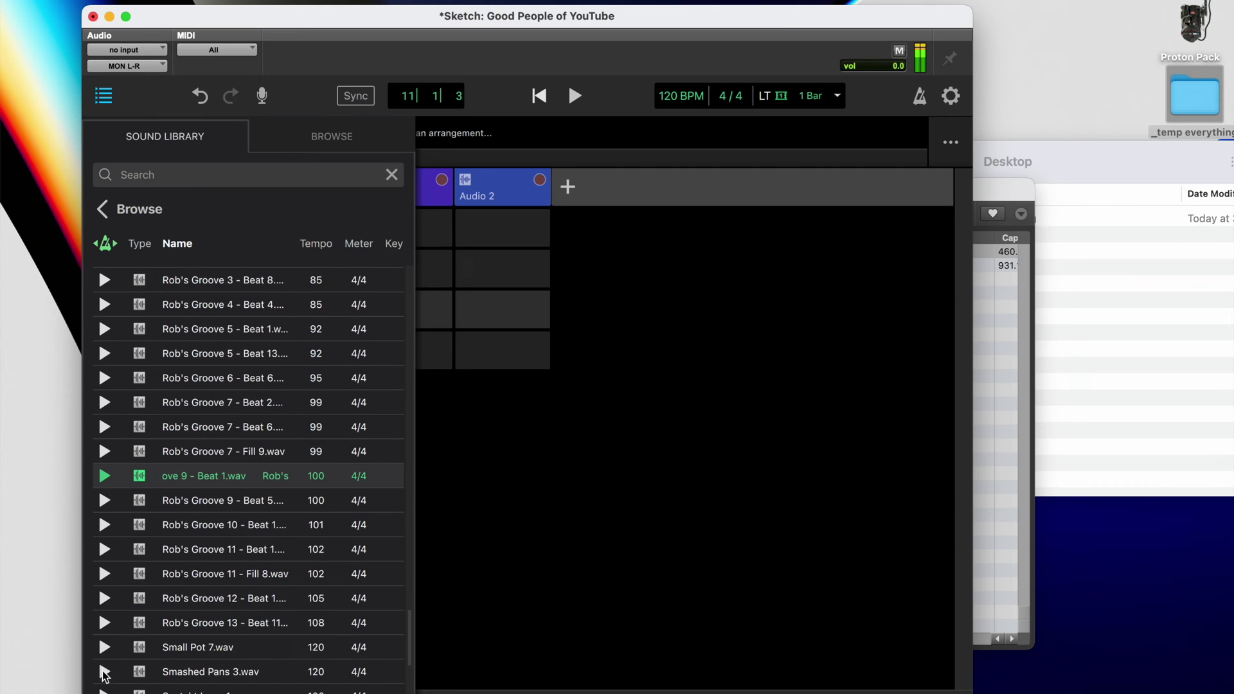
left_click(105, 598)
scroll(106, 547, "down", 3)
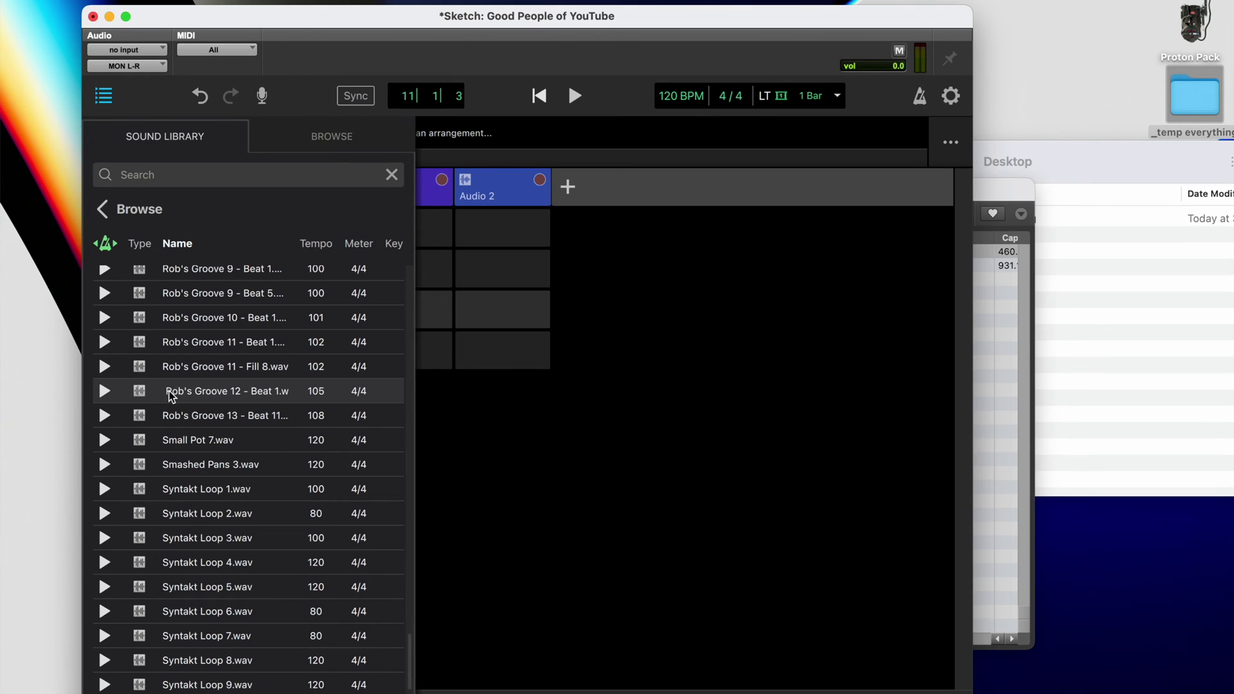
scroll(171, 396, "down", 2)
scroll(172, 431, "up", 3)
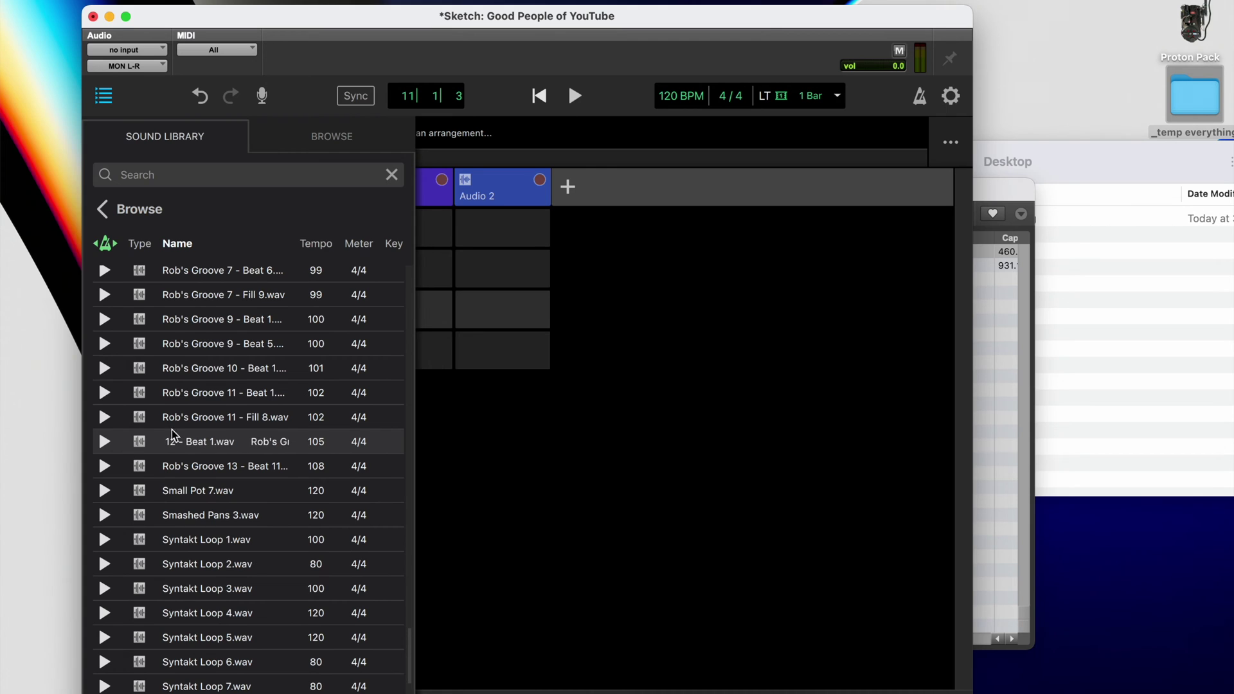
left_click_drag(141, 444, 412, 237)
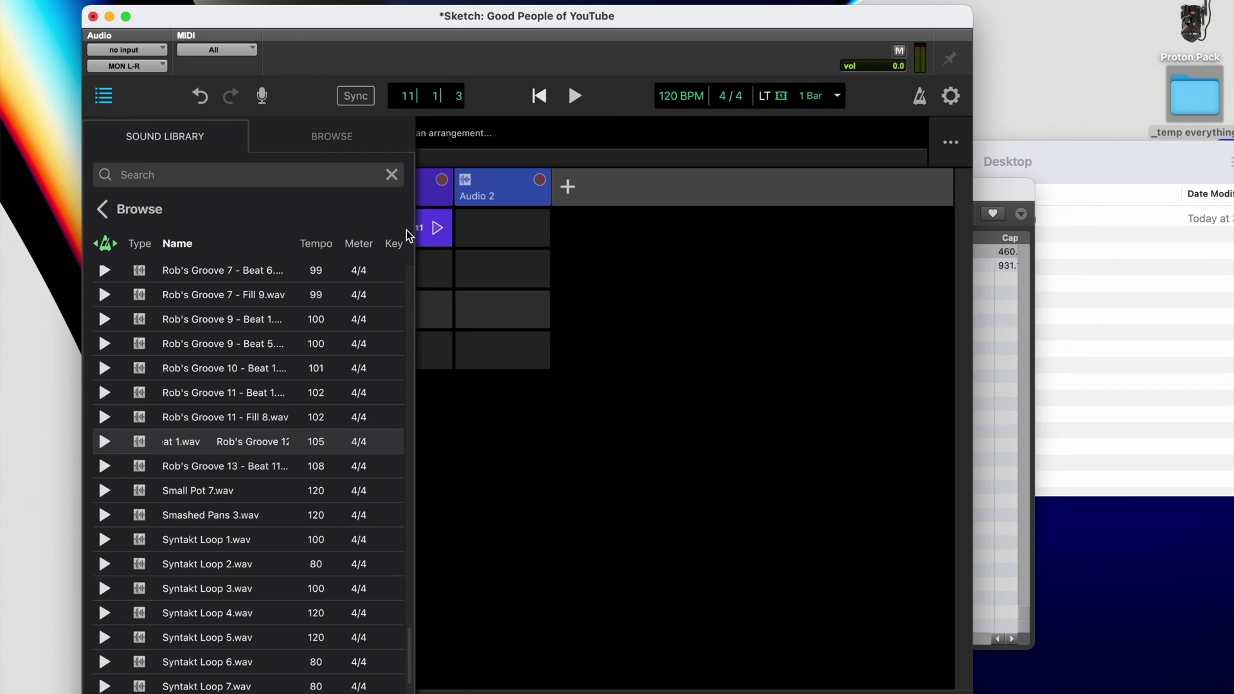
left_click(105, 209)
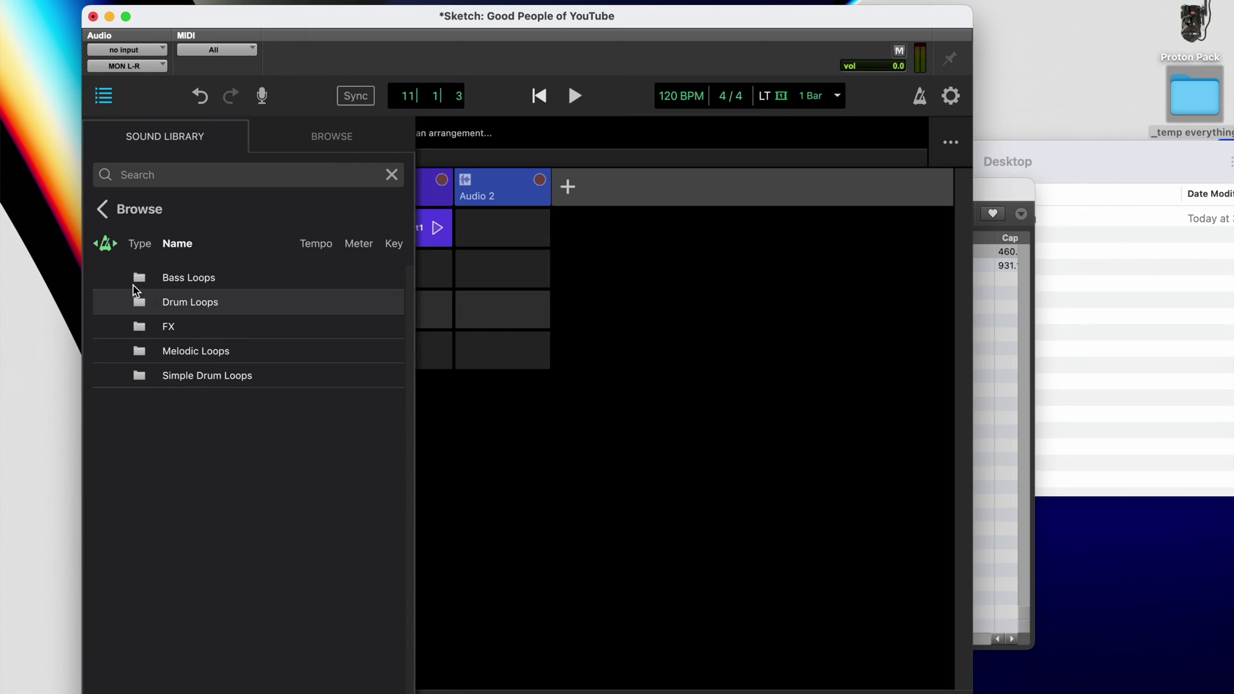
Audition EBass E 2 from Bass Loops and place it in Audio 2's Intro slot
left_click(173, 281)
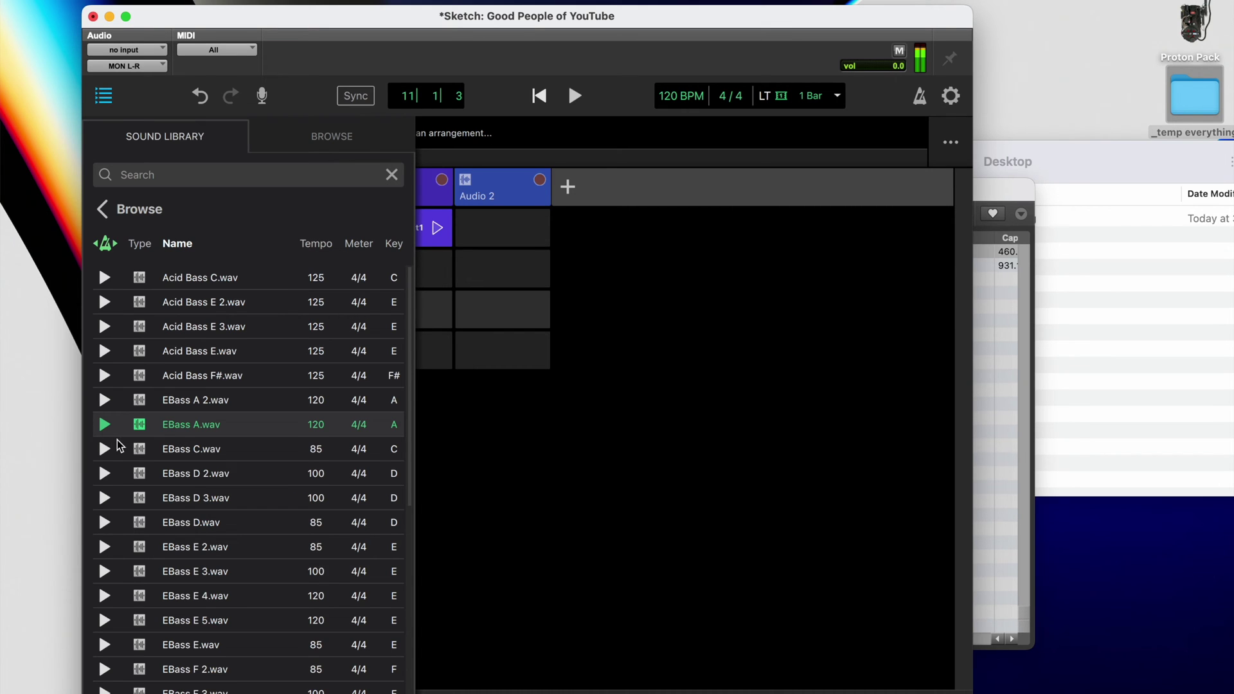
left_click(104, 547)
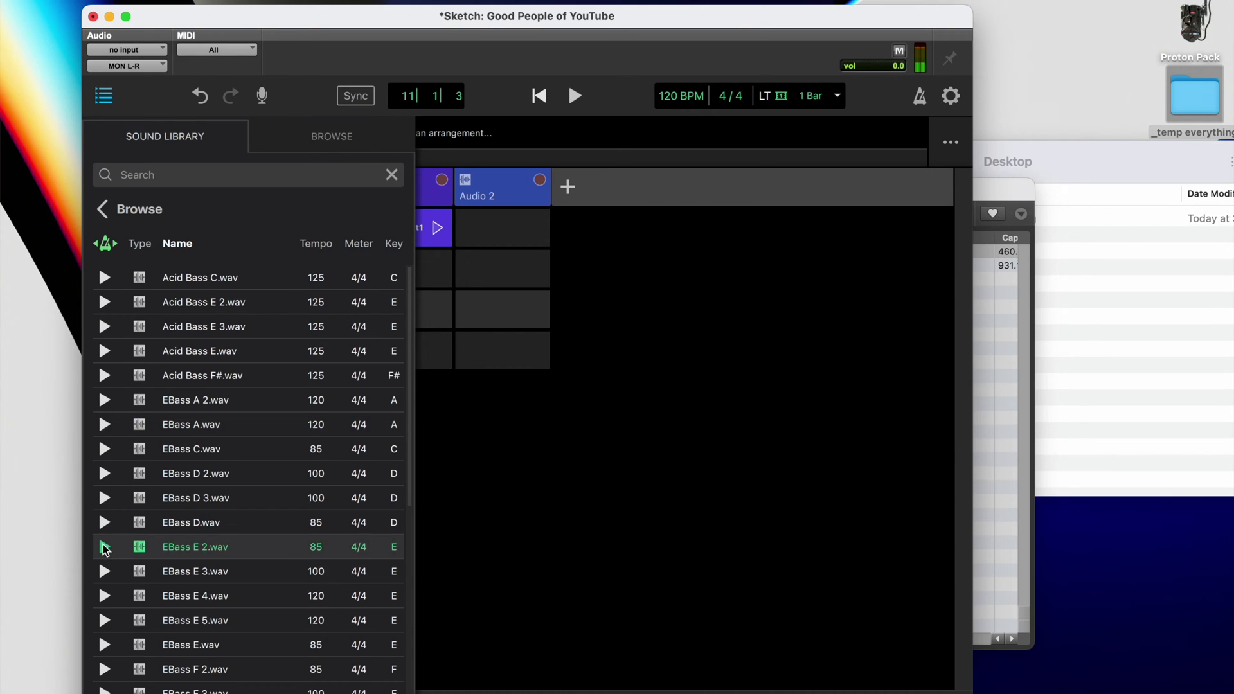
scroll(104, 550, "down", 3)
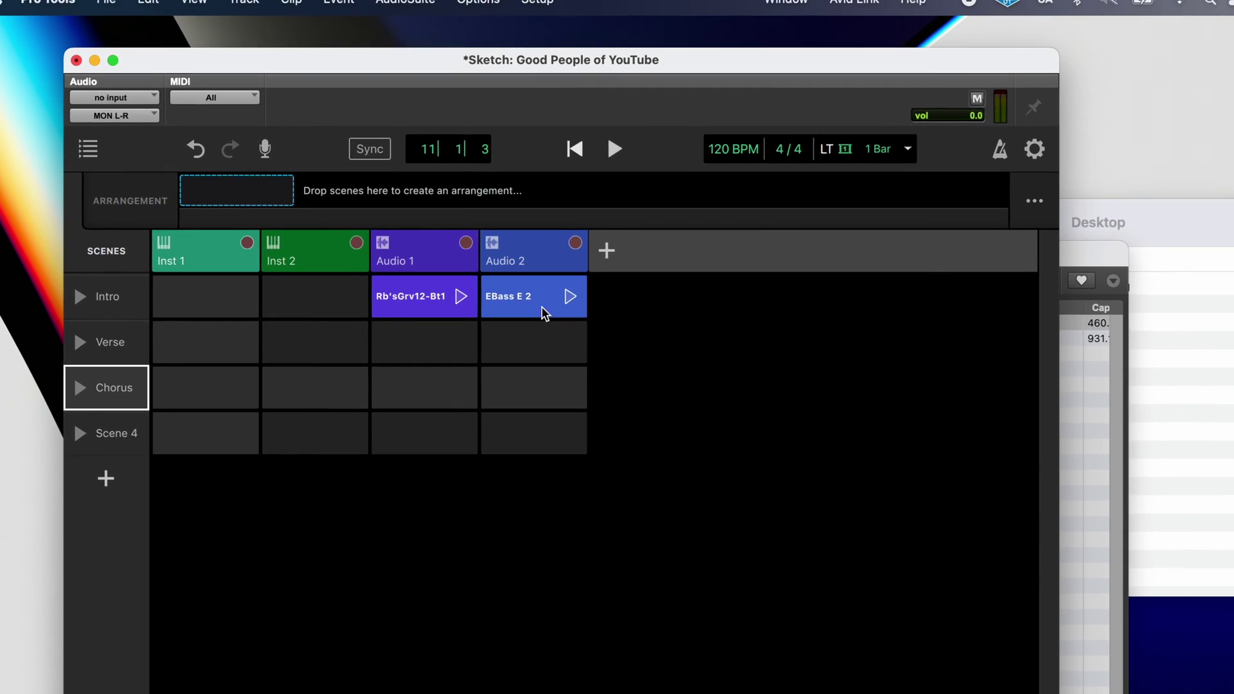
left_click(587, 218)
Add an Audio 3 track and drop Acid Melody E from Melodic Loops into its Intro slot
left_click(533, 382)
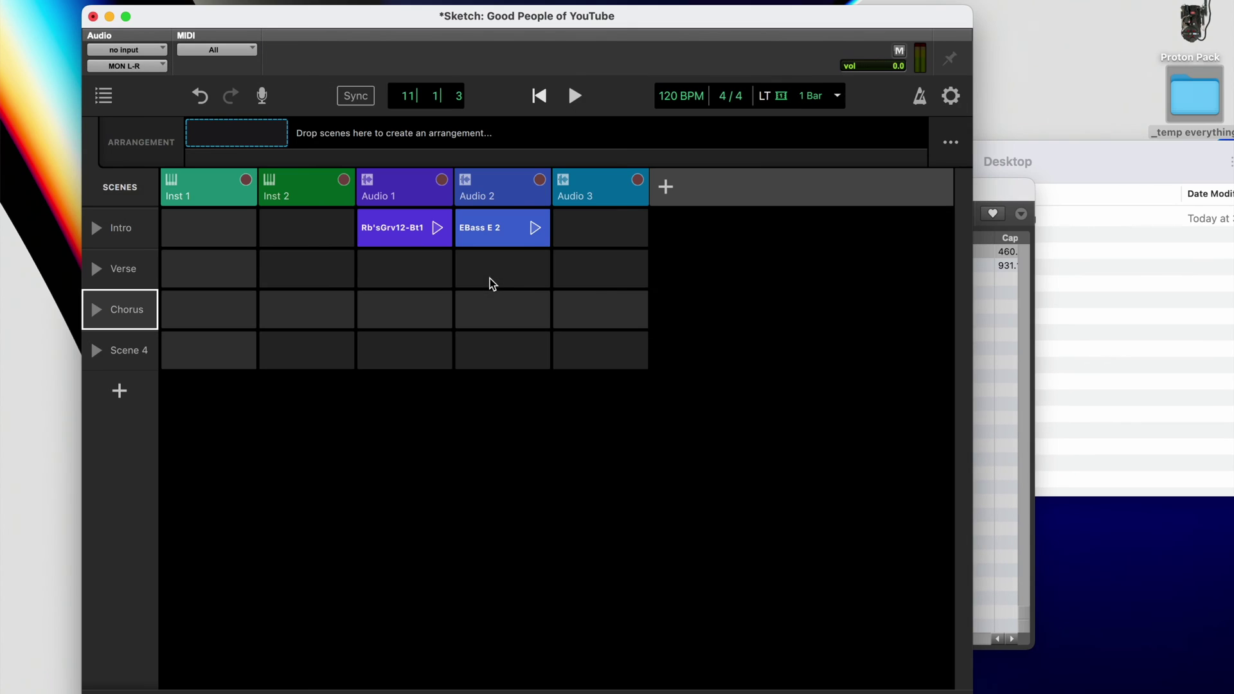
left_click(104, 96)
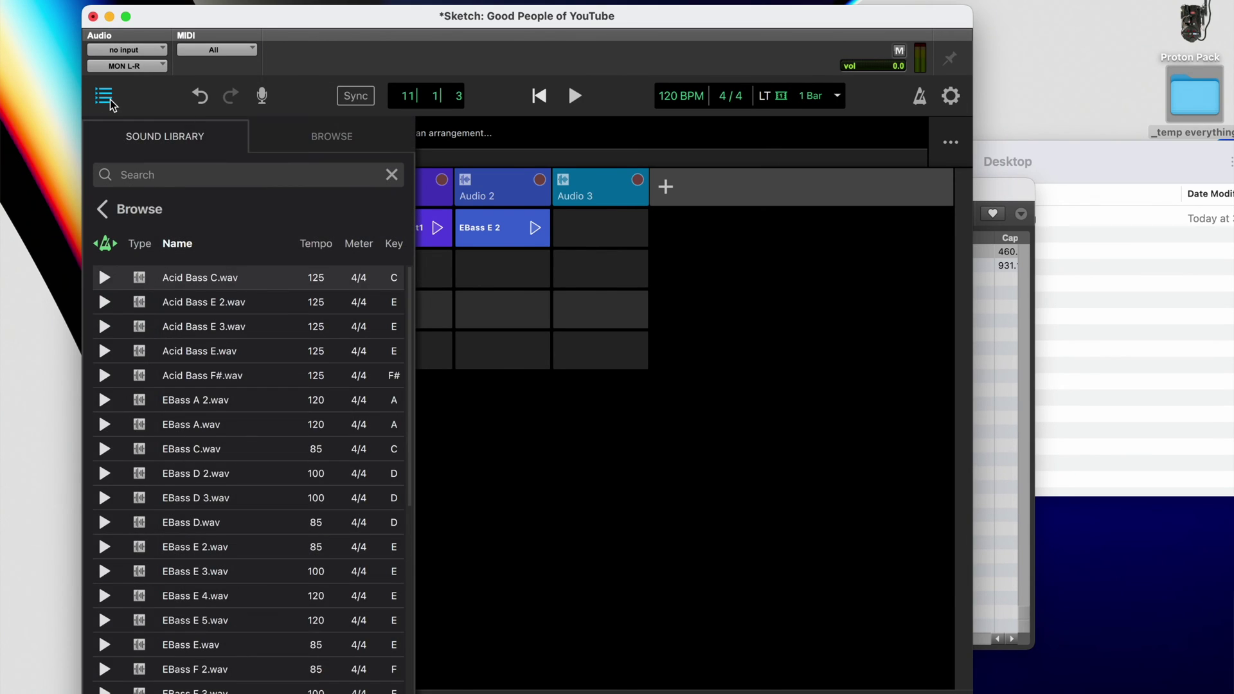
left_click(103, 210)
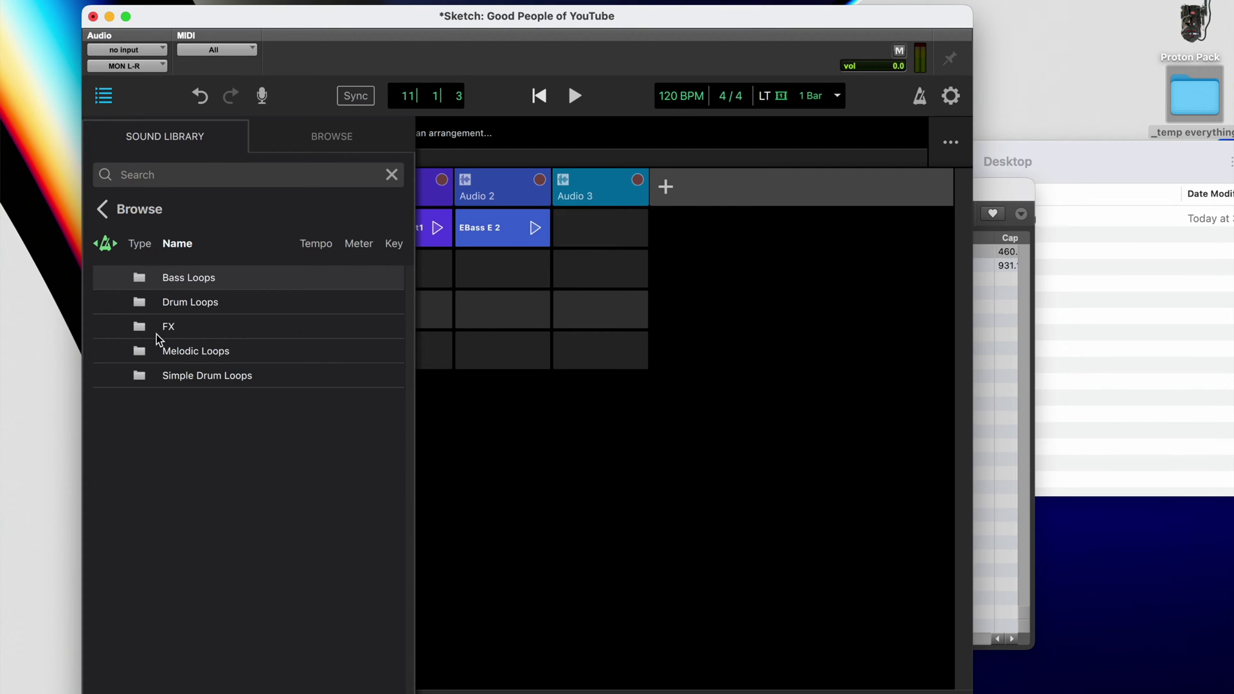
left_click(174, 357)
scroll(233, 388, "down", 2)
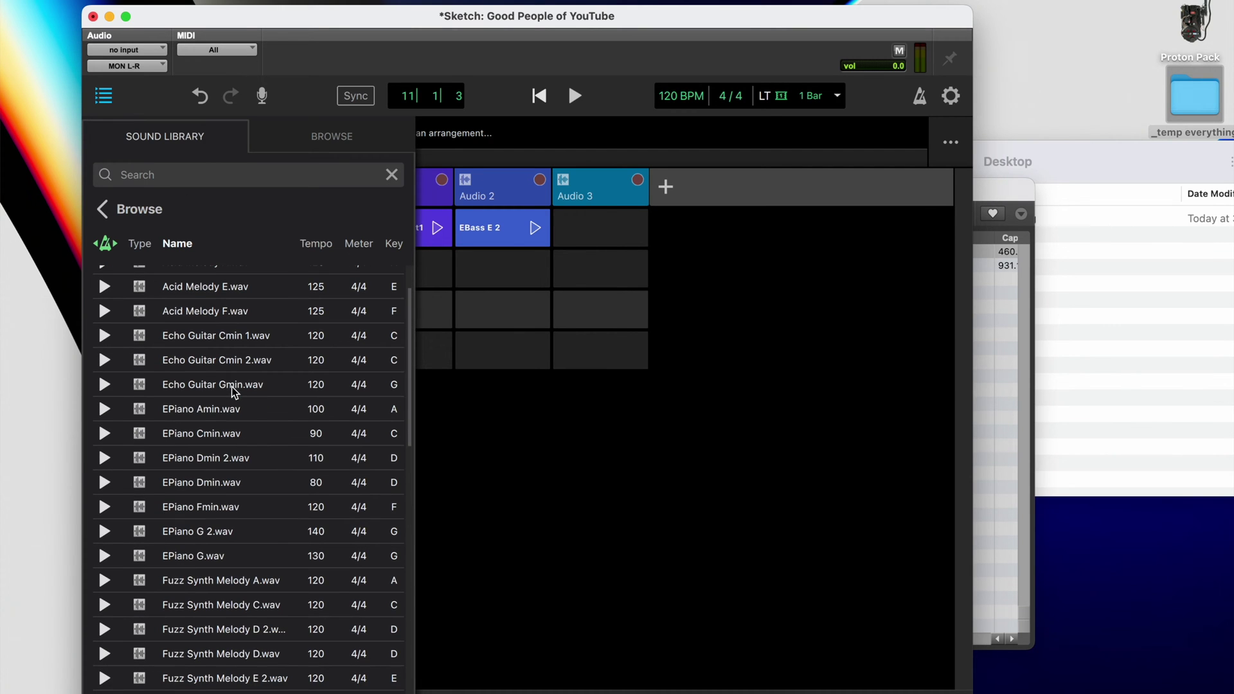
scroll(329, 415, "up", 3)
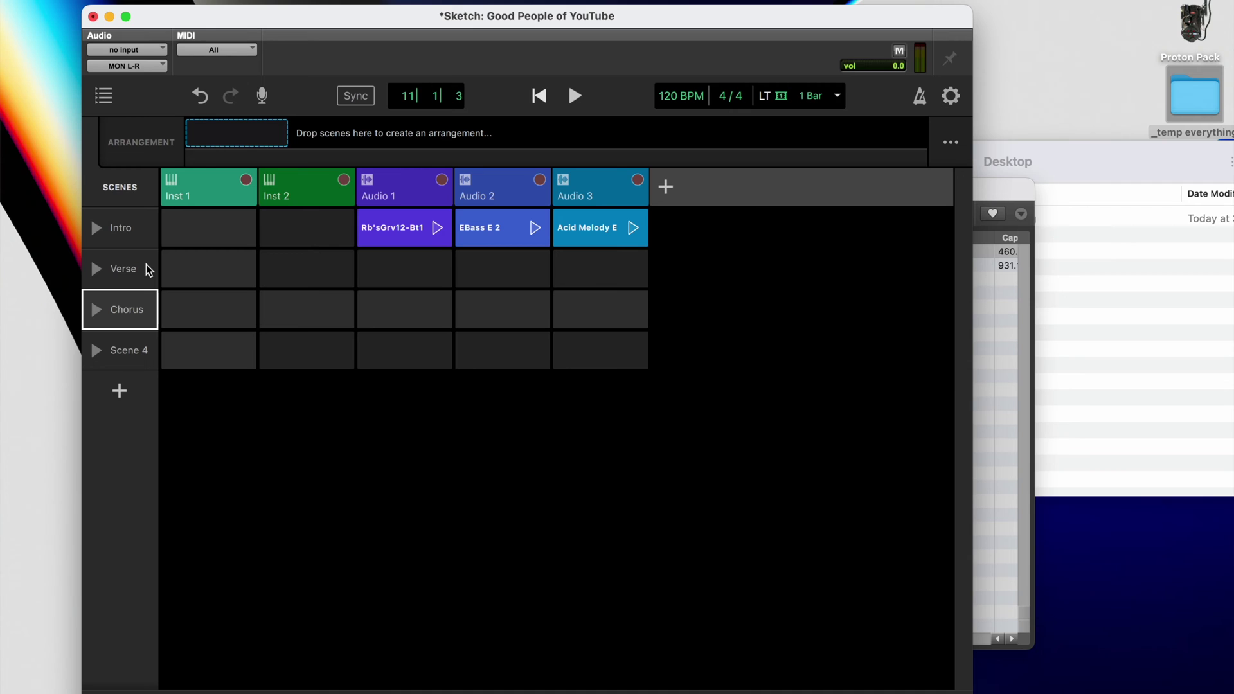
left_click(95, 229)
Launch the Intro scene to hear the drum, bass and melody loops at 96 BPM
left_click(94, 229)
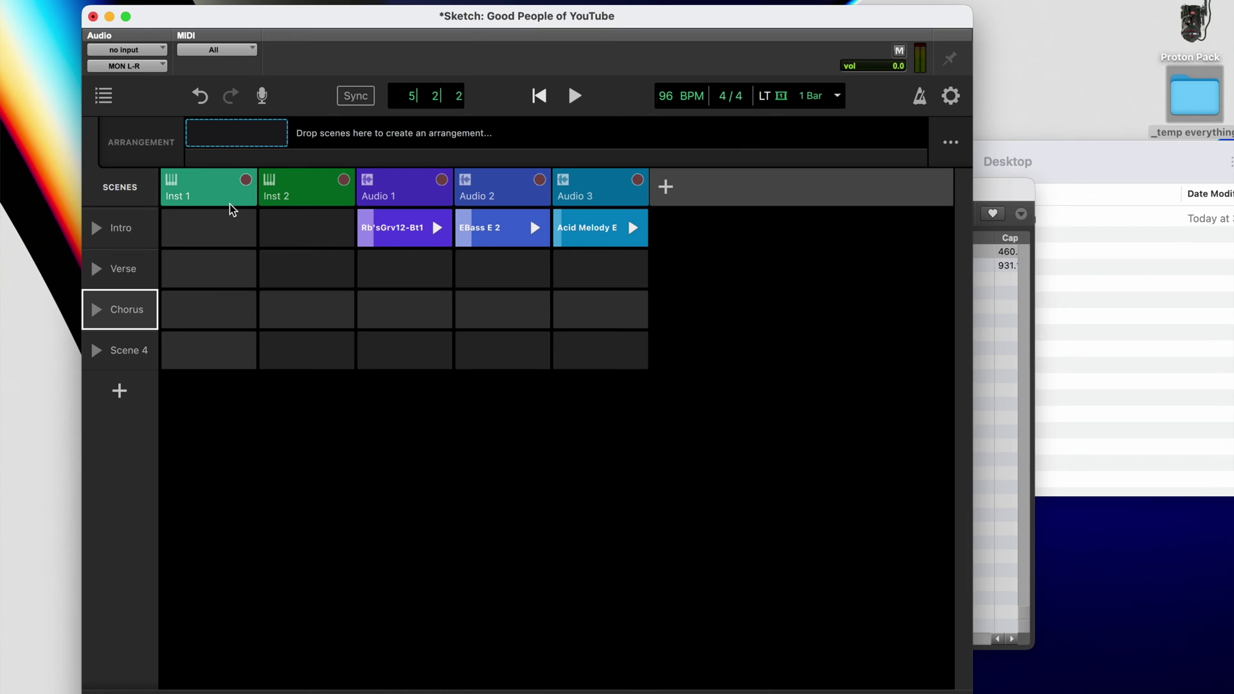
left_click(97, 228)
Copy Rob's Groove 12 and EBass E 2 into Verse and add an empty Audio 4 track
left_click_drag(412, 233, 418, 270)
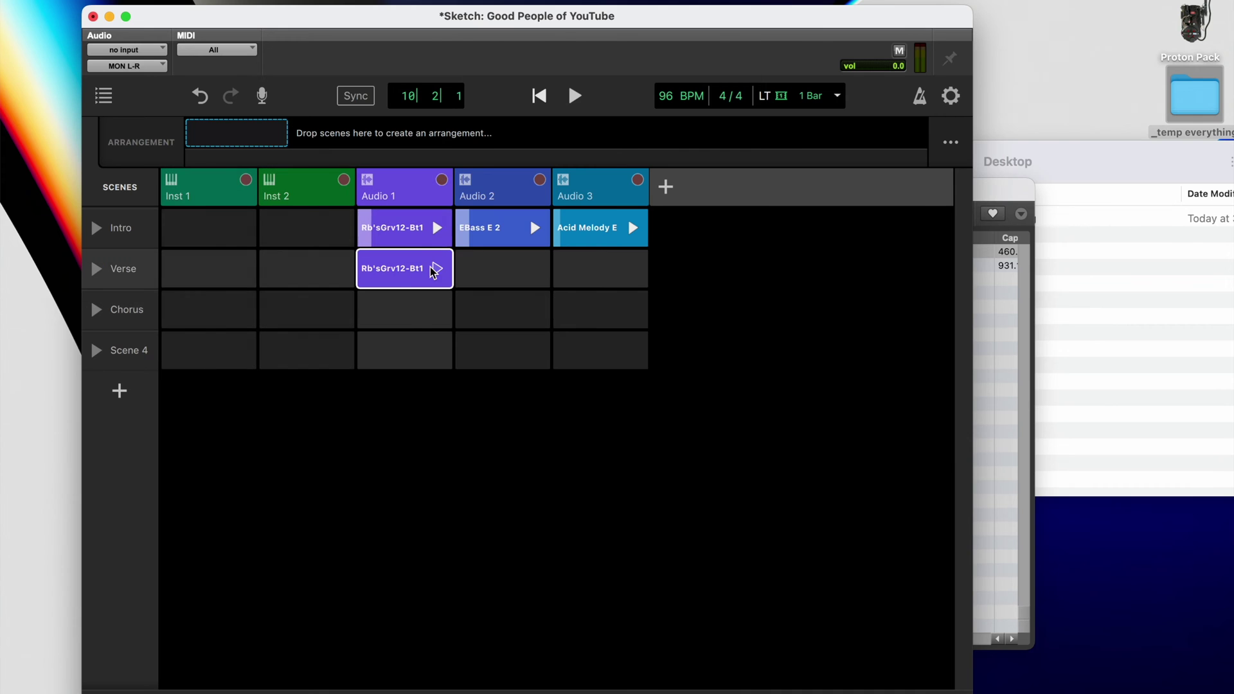
left_click_drag(500, 230, 498, 278)
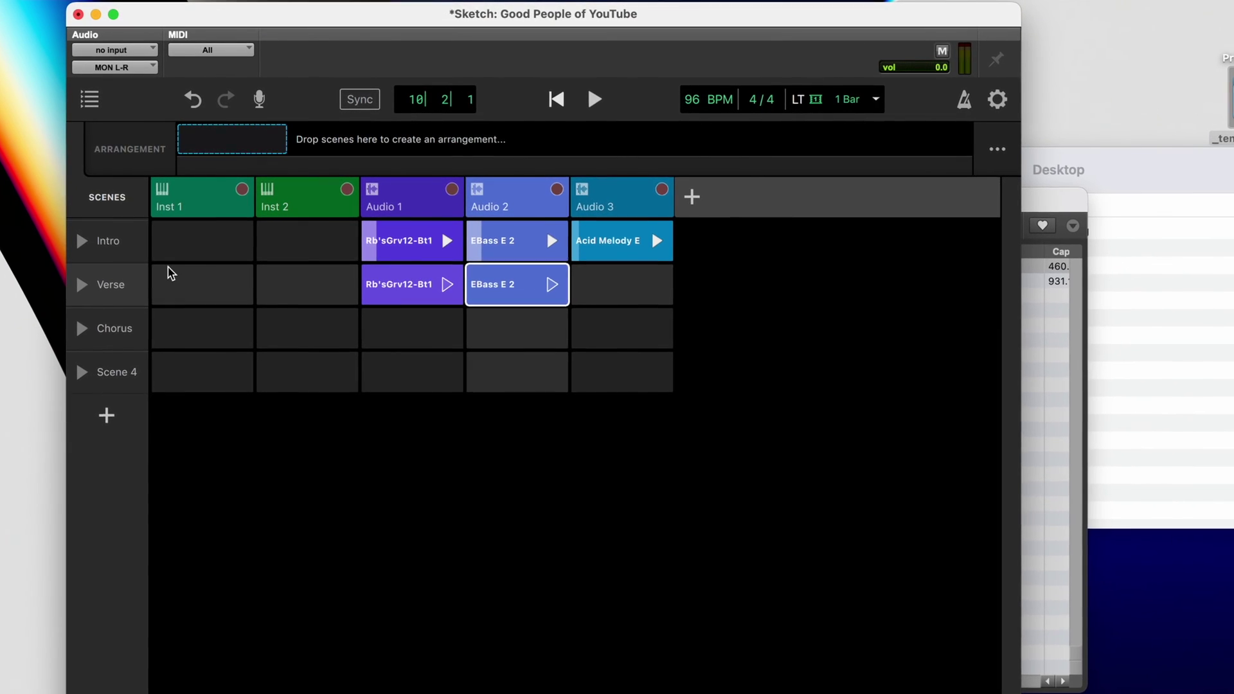
left_click(695, 198)
left_click(450, 277)
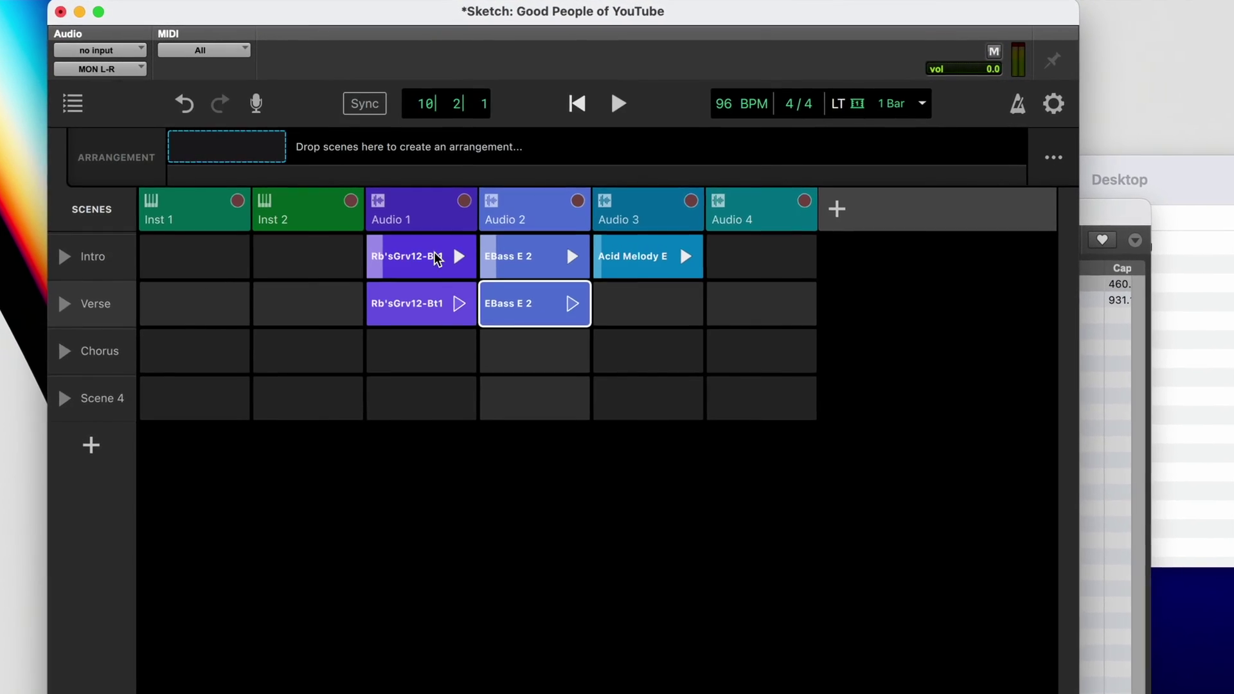
left_click(396, 225)
right_click(396, 226)
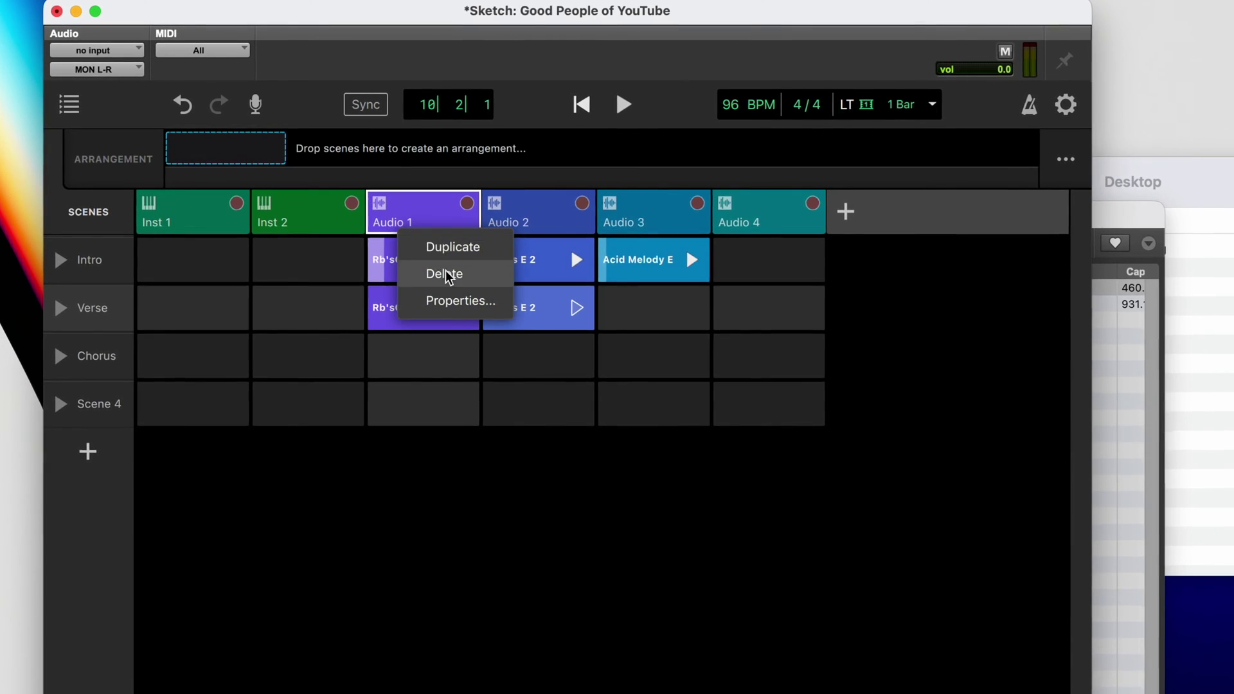
Rename the first three audio tracks Drums, Bass and Keys
left_click(450, 299)
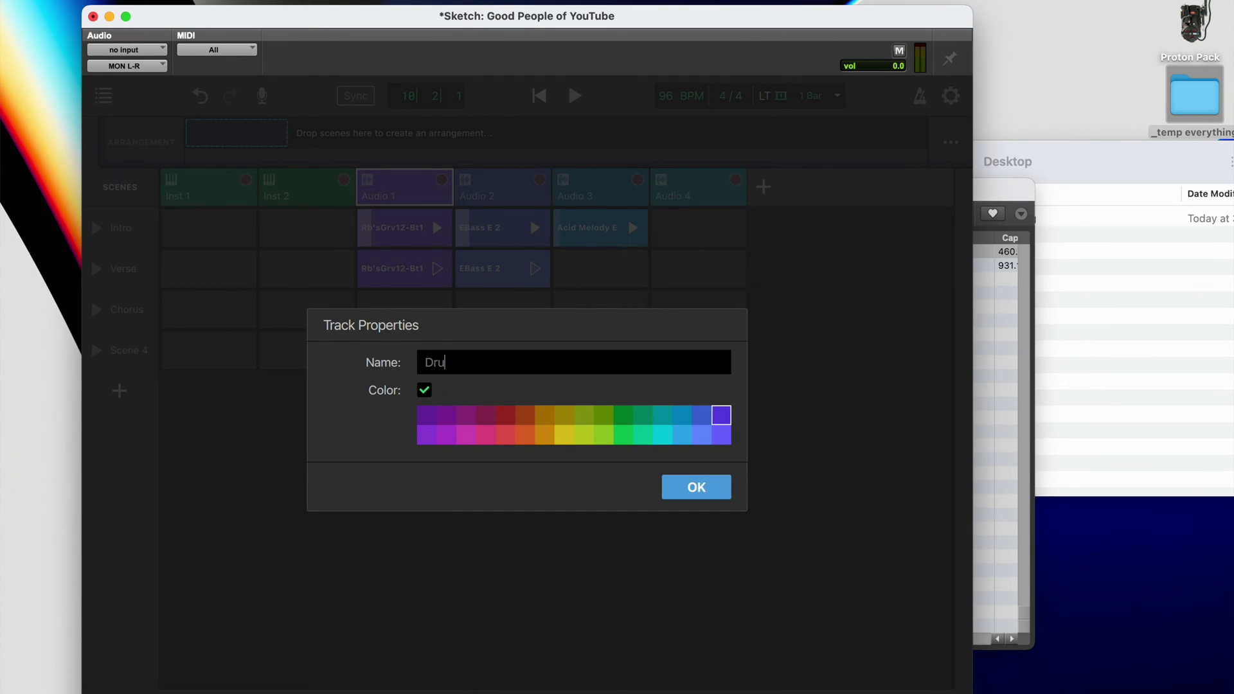
left_click(689, 484)
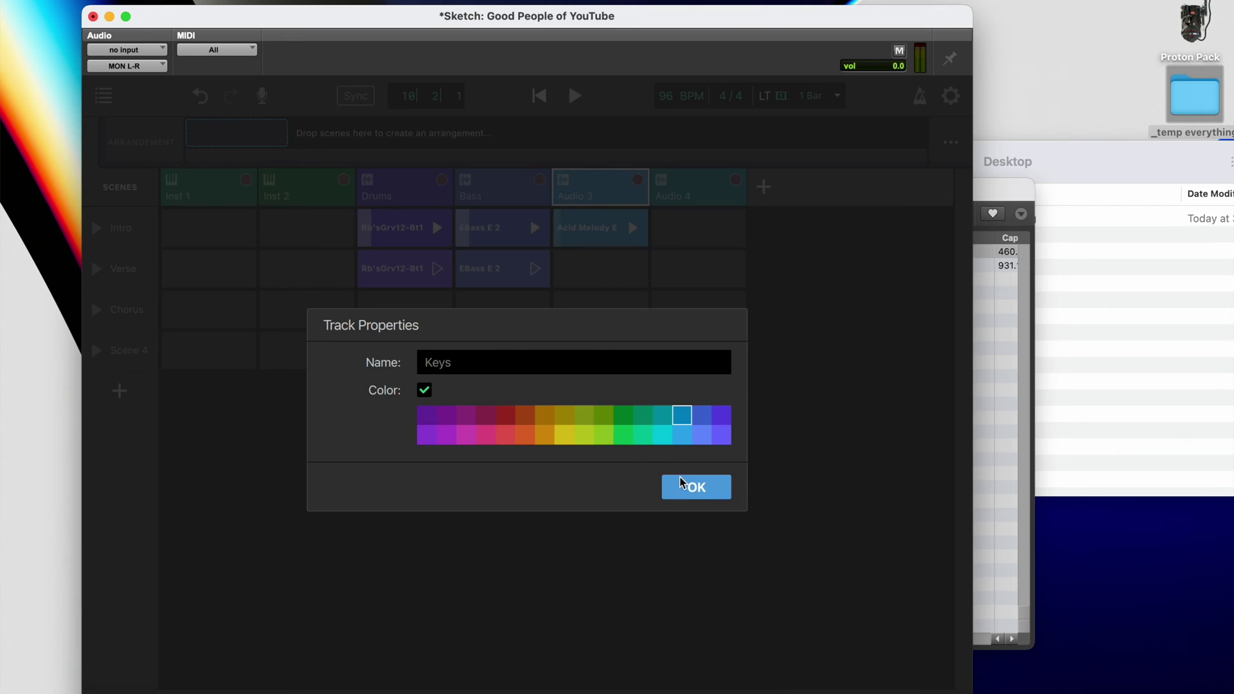
left_click(679, 484)
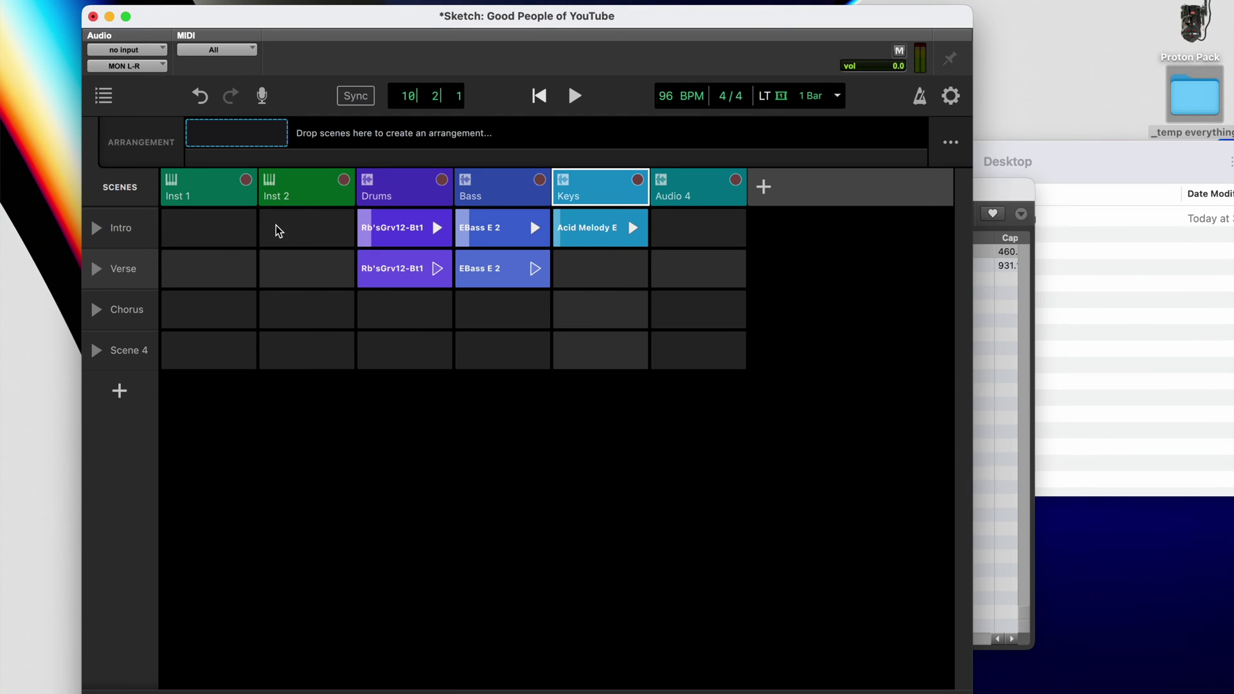
Scroll the Sound Library down to the Vinyl Strings E loop
left_click(104, 99)
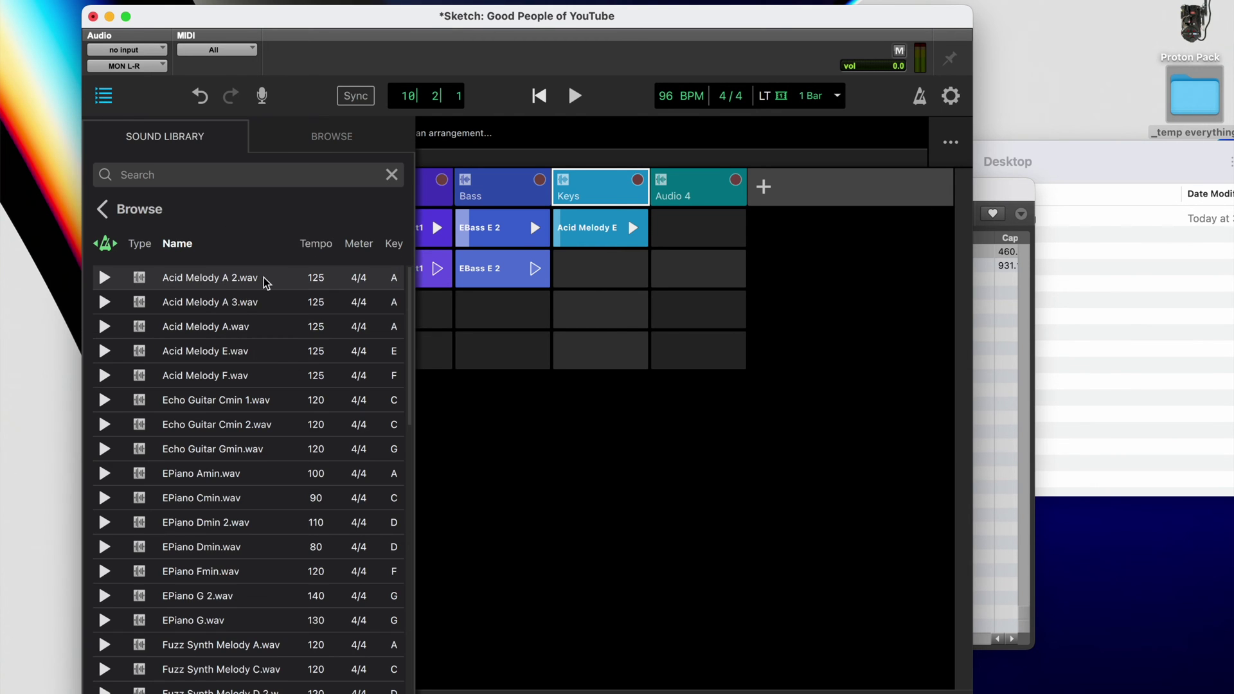
scroll(297, 368, "down", 15)
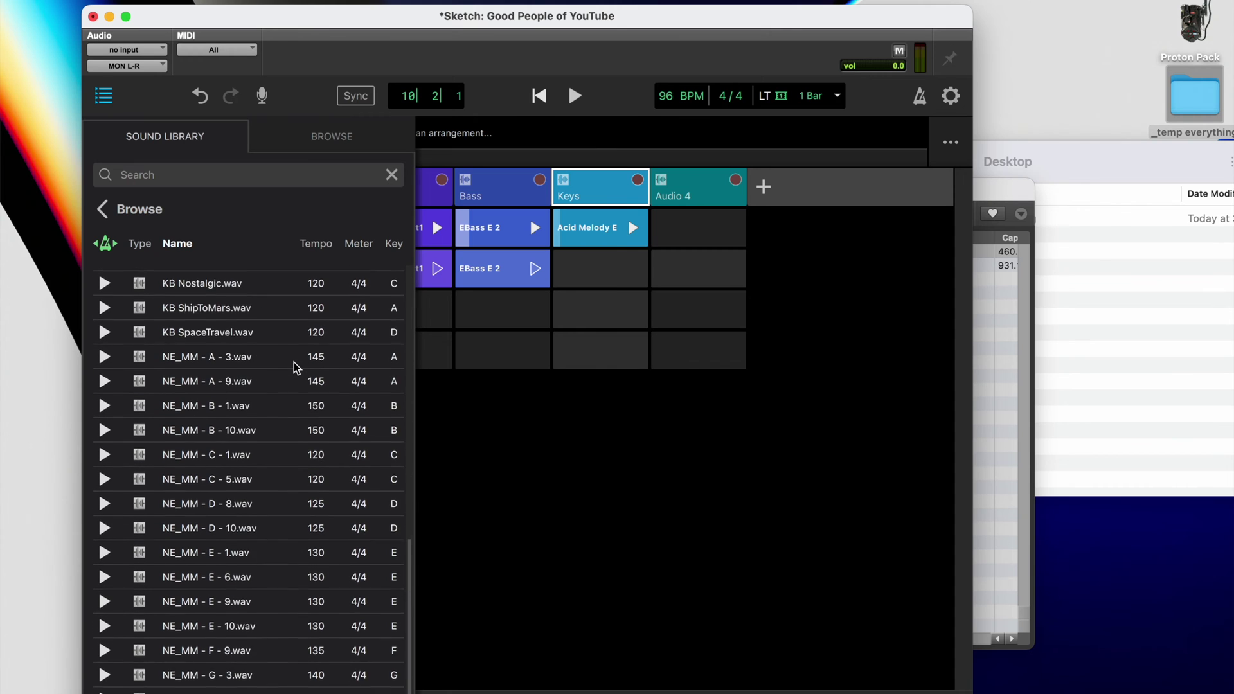
scroll(115, 534, "down", 3)
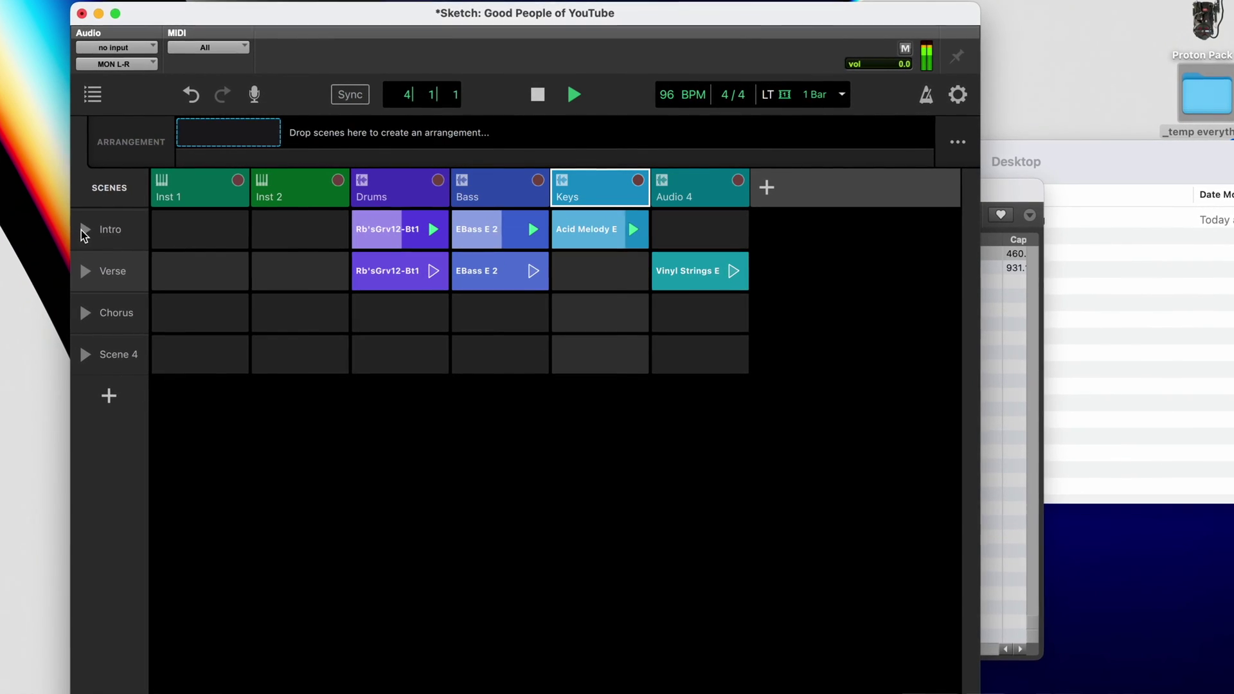
Launch the Verse scene to hear Vinyl Strings E with the drums and bass
left_click(72, 277)
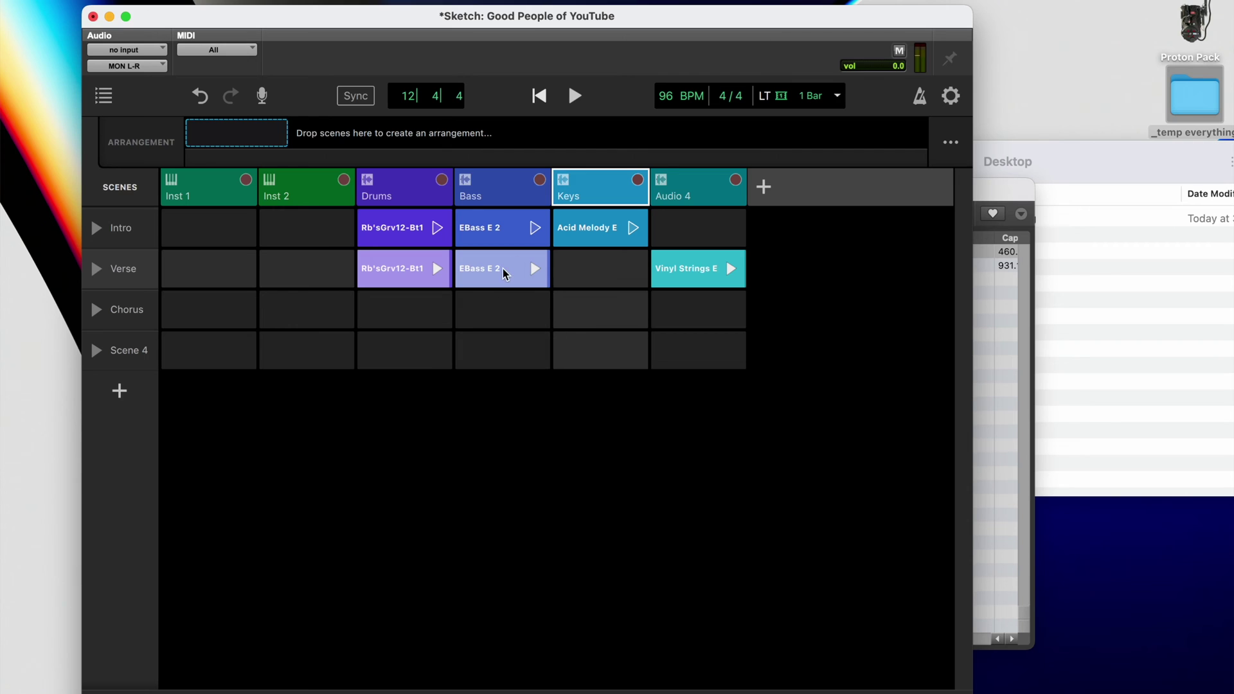
Copy EBass E 2 and Acid Melody E into the Chorus scene, then open Scene 4's properties
left_click_drag(505, 275, 513, 300)
left_click_drag(602, 226, 599, 299)
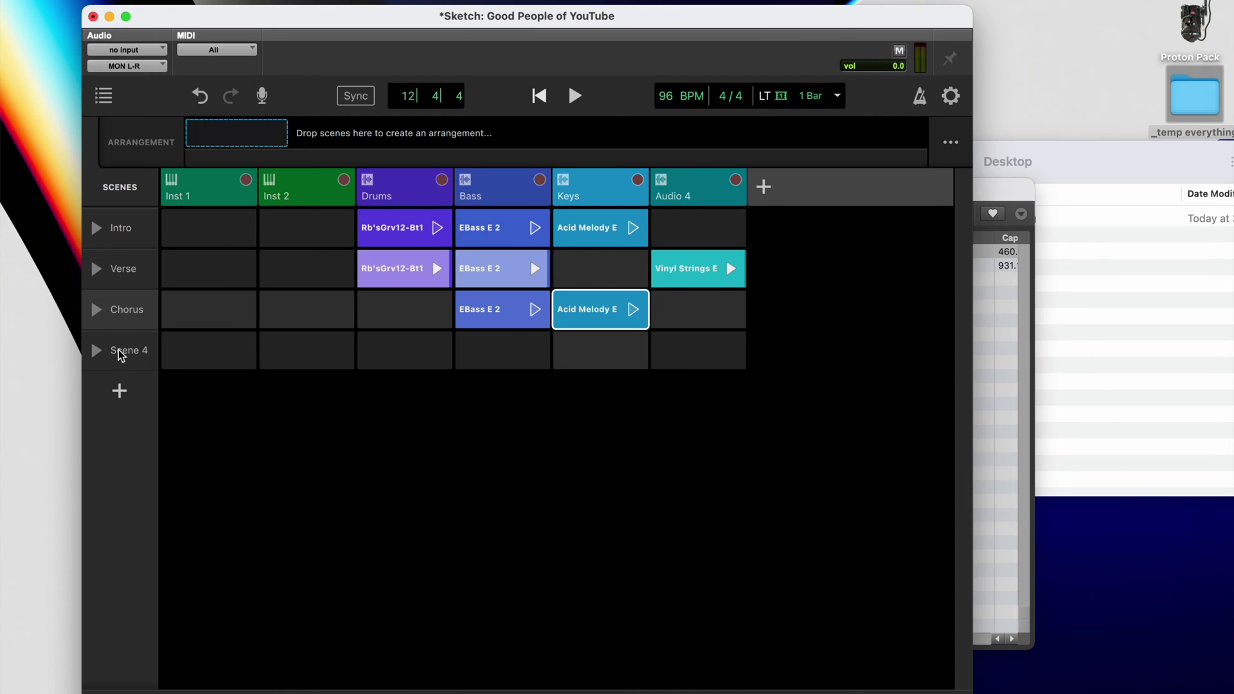
left_click(118, 350)
right_click(118, 350)
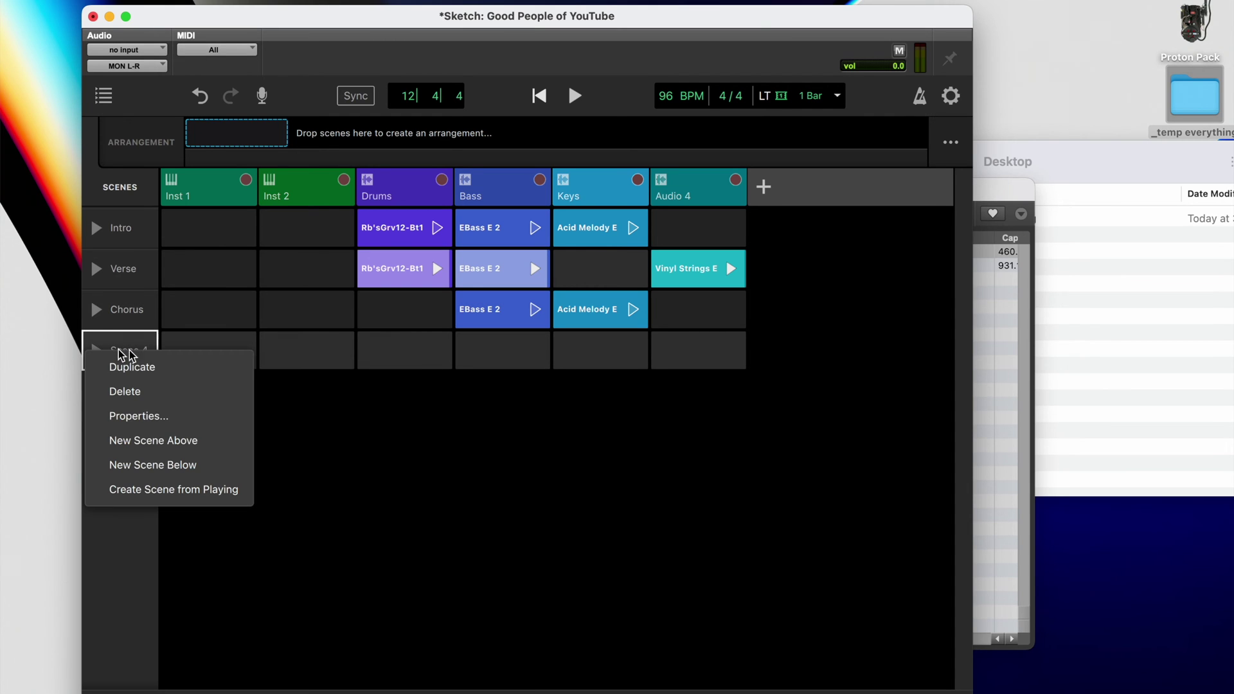
left_click(178, 425)
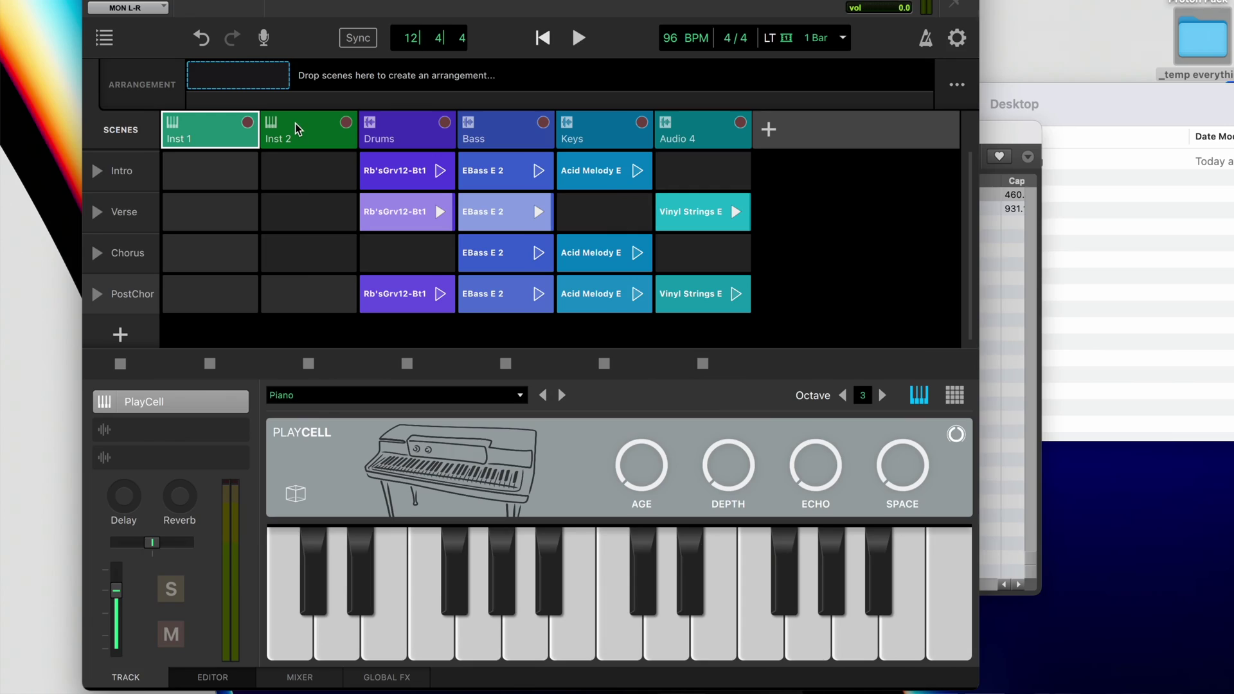
Select the Inst 2, Drums, Bass and Keys tracks, then solo and mute-check the Drums
left_click(297, 128)
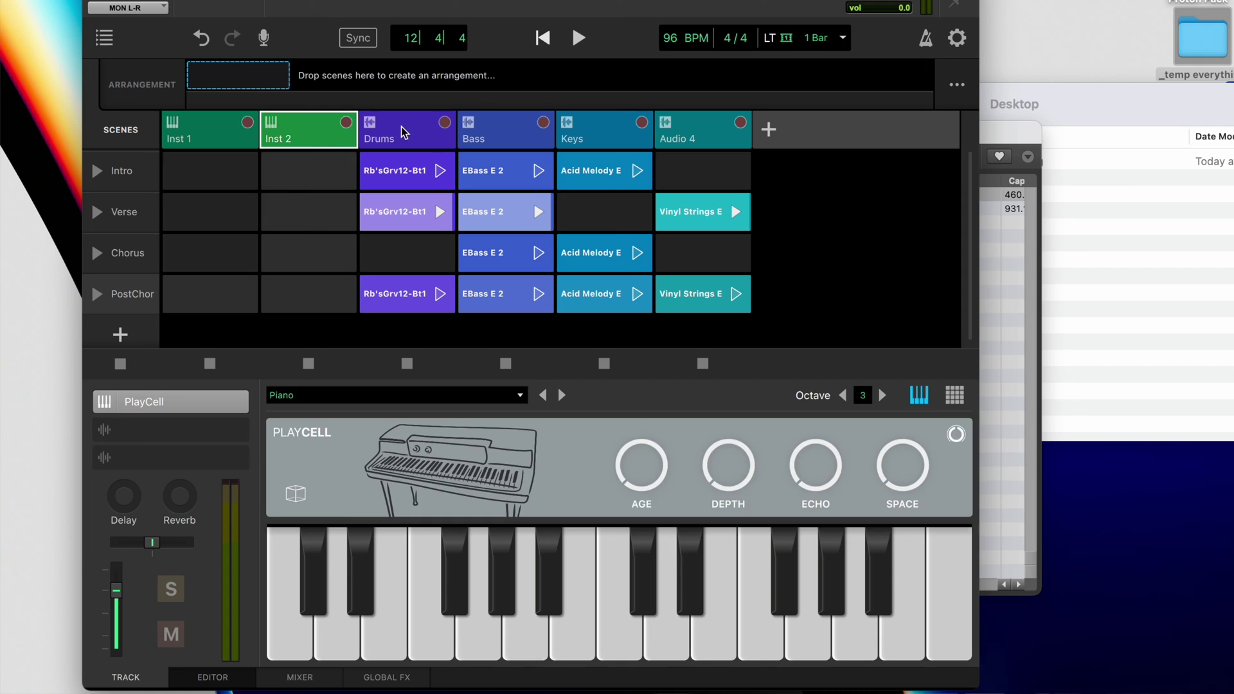
left_click(404, 133)
left_click(498, 134)
left_click(591, 143)
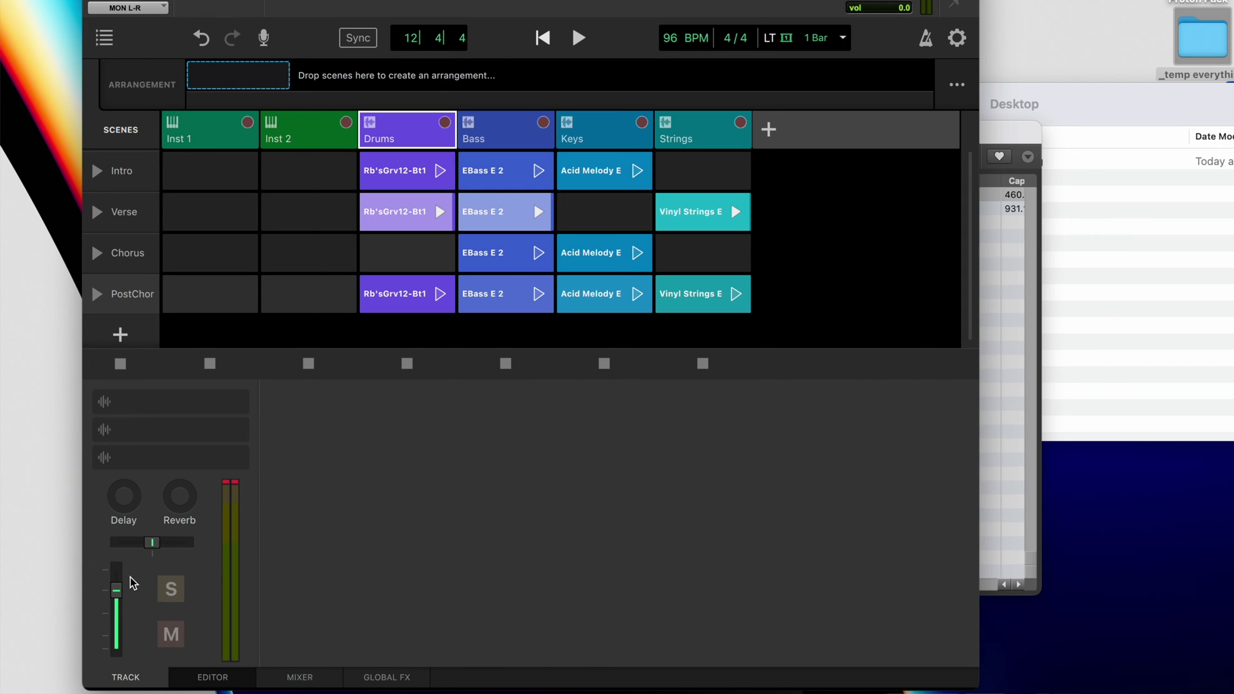
left_click(170, 589)
left_click(170, 589)
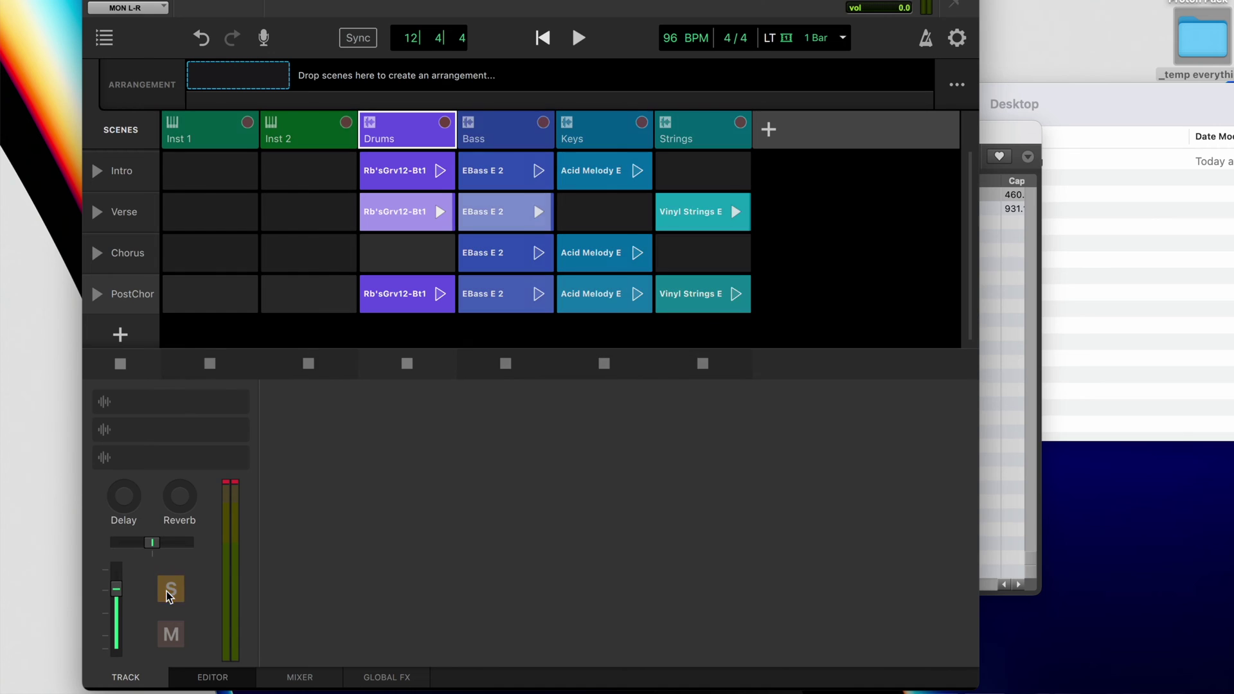
left_click(171, 634)
left_click(171, 634)
Raise the Drums delay to 33% and add a Chorus insert on the Drums track
left_click_drag(124, 496, 118, 462)
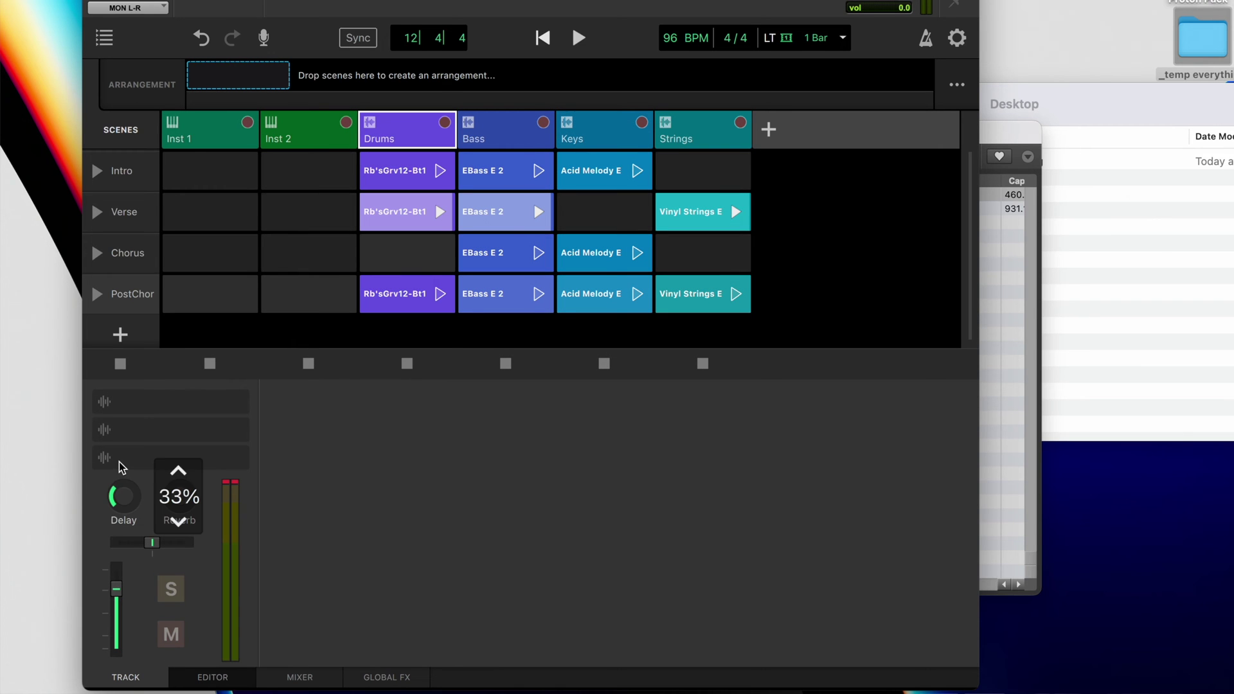
left_click(152, 401)
left_click(152, 453)
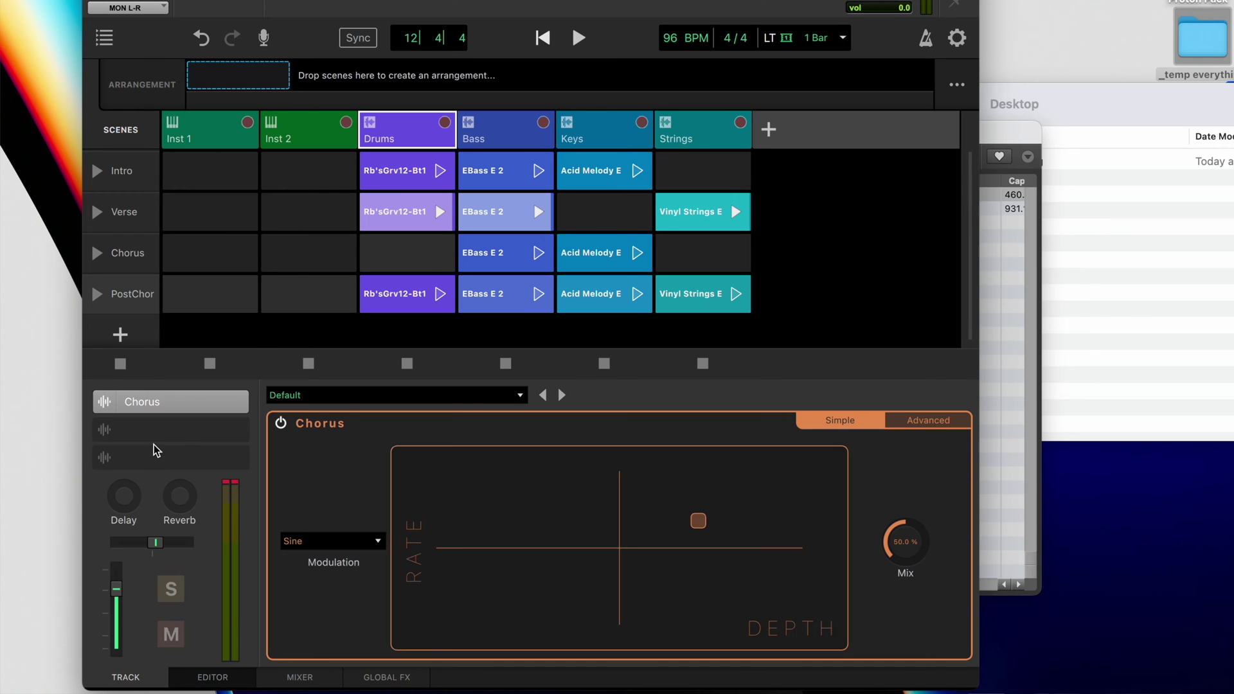
left_click(154, 429)
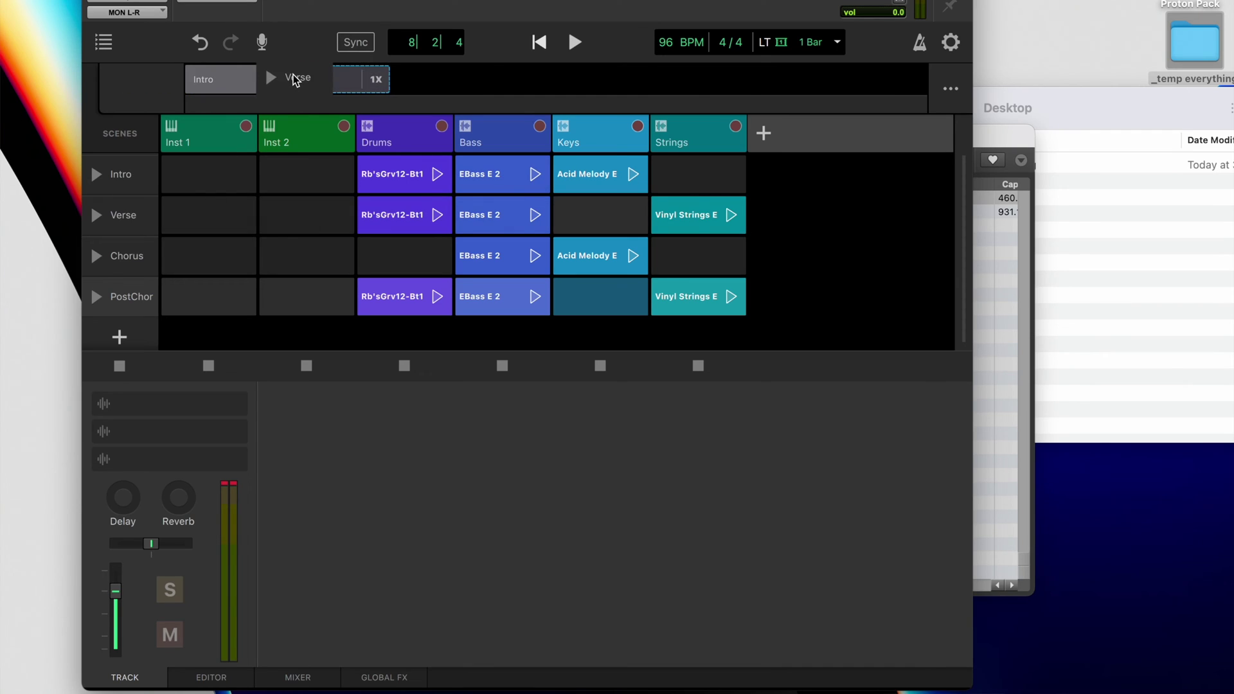
Add Verse, Verse, Chorus, Post Chor and Verse after the Intro in the arrangement
left_click_drag(293, 78, 294, 79)
left_click_drag(416, 95, 418, 95)
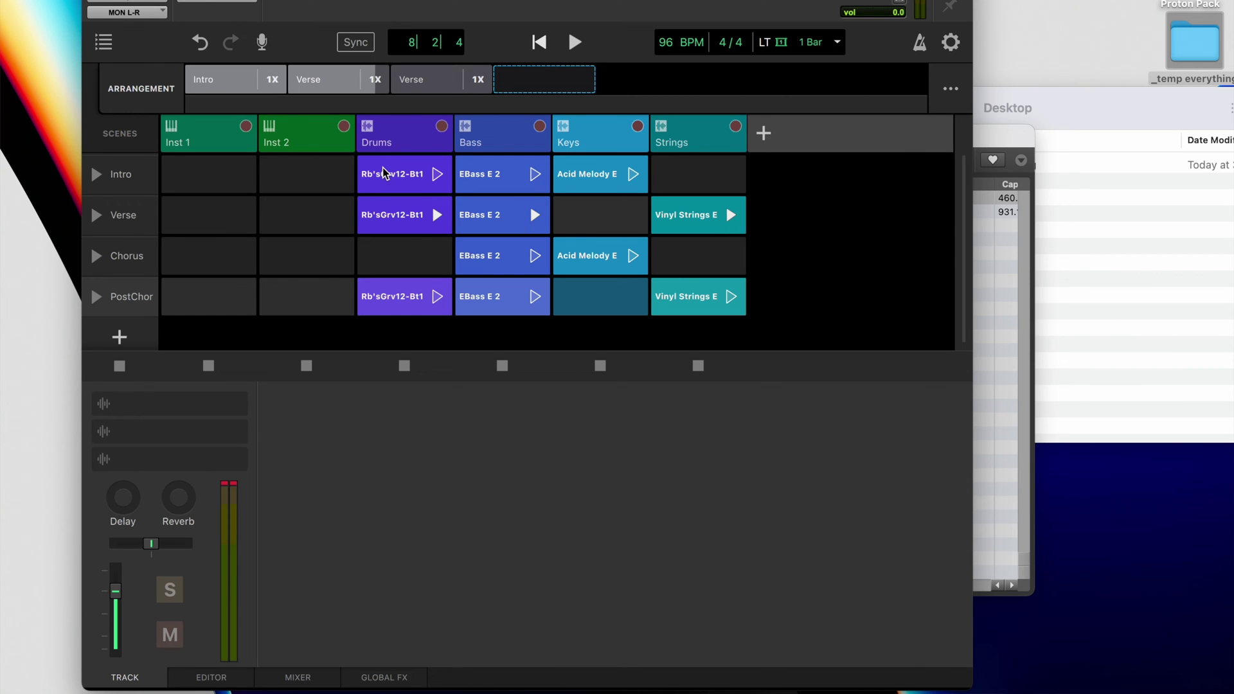
left_click_drag(460, 149, 510, 107)
left_click_drag(124, 306, 623, 89)
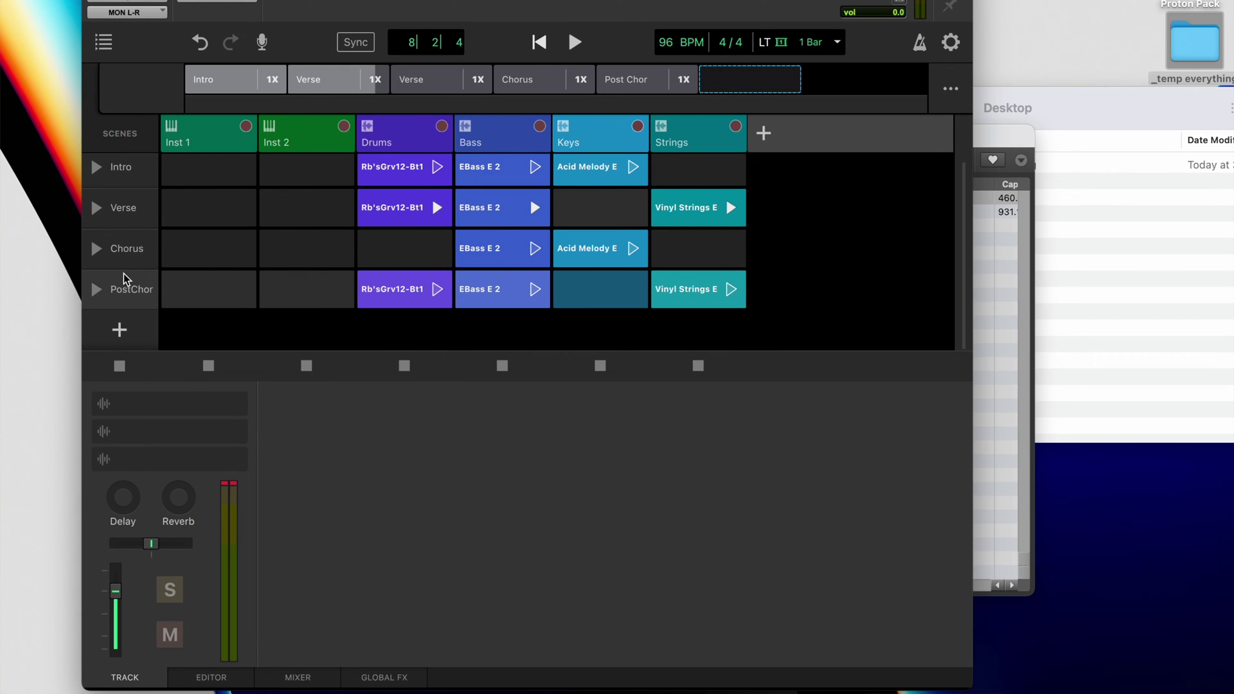
left_click_drag(649, 98, 839, 90)
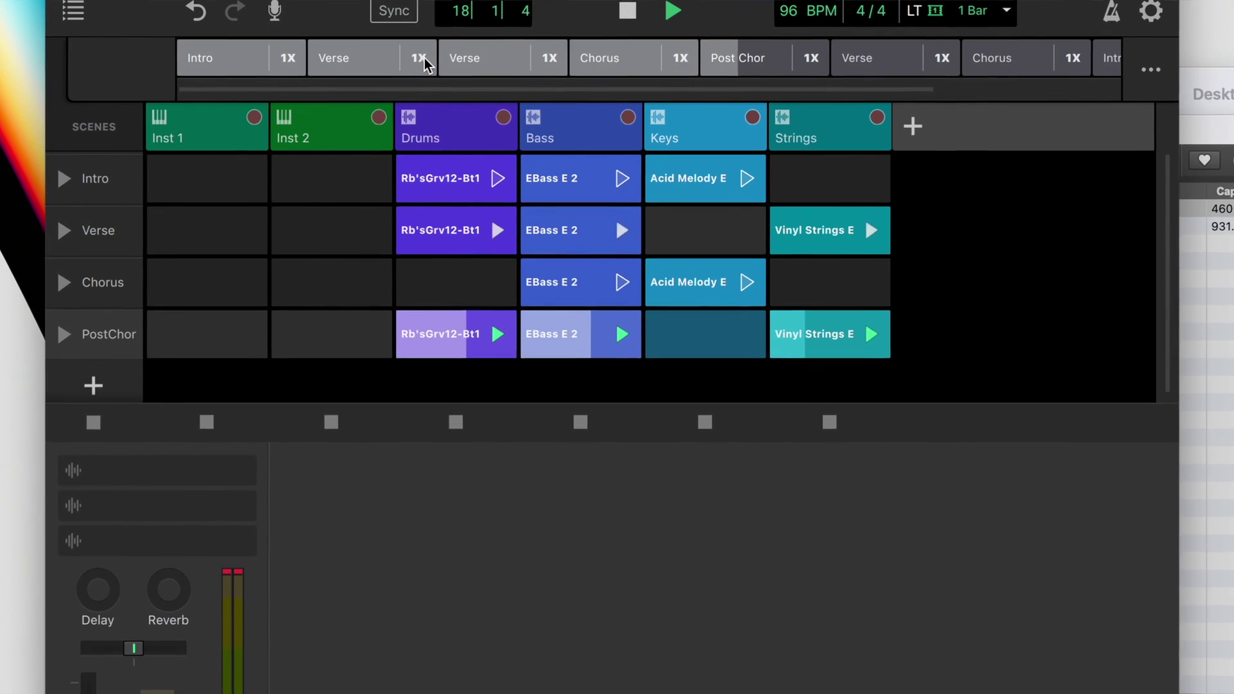
Show the mixer for all tracks
left_click(601, 653)
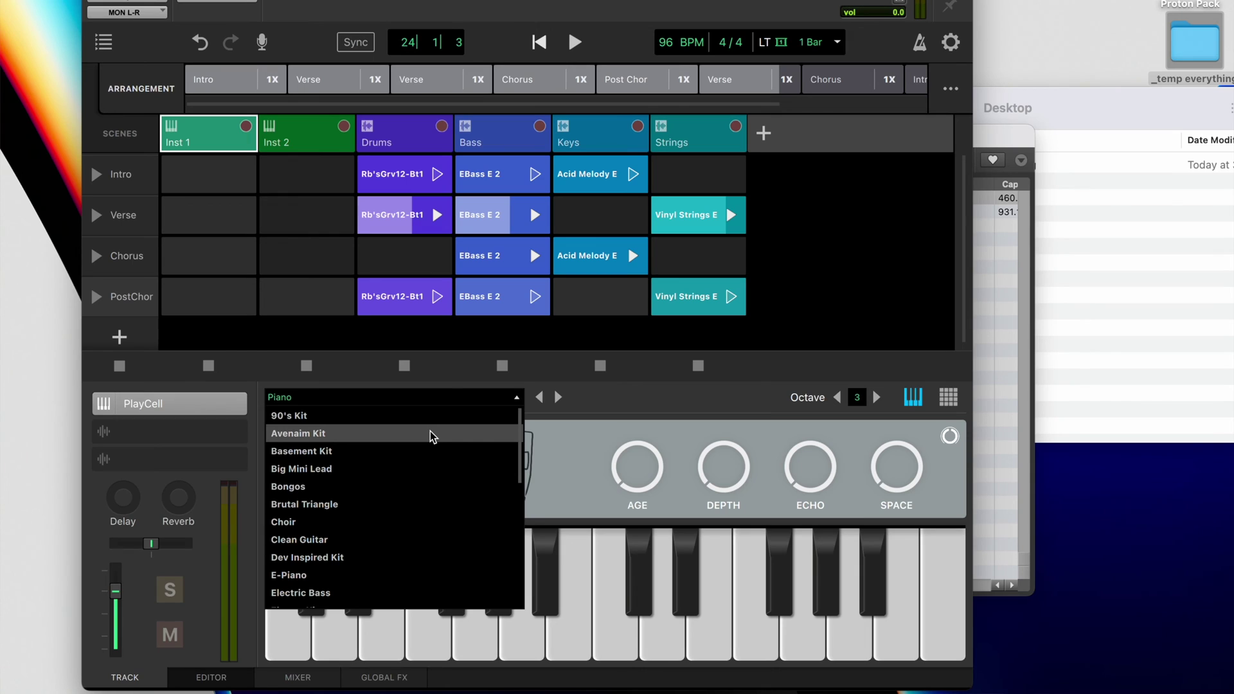
Switch Inst 1 to the Clean Guitar sound, audition it, and arm the track for recording
left_click(404, 539)
left_click(384, 634)
left_click(384, 634)
left_click(384, 634)
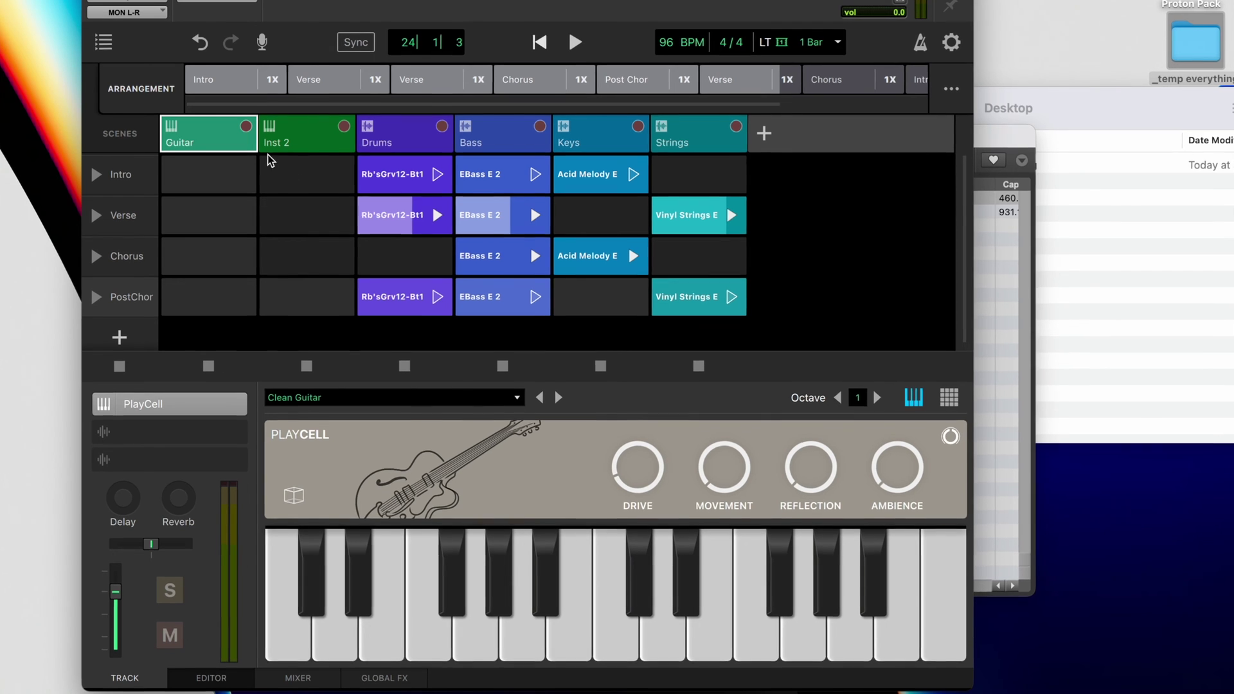
left_click(246, 126)
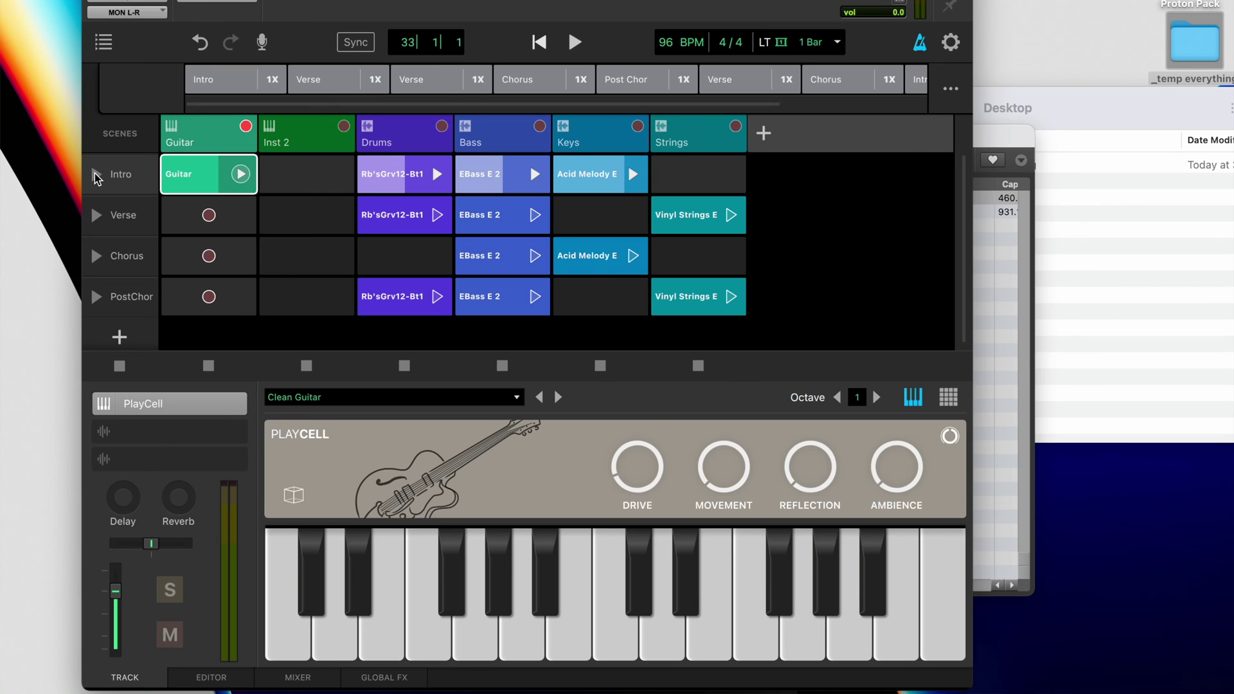
left_click(96, 174)
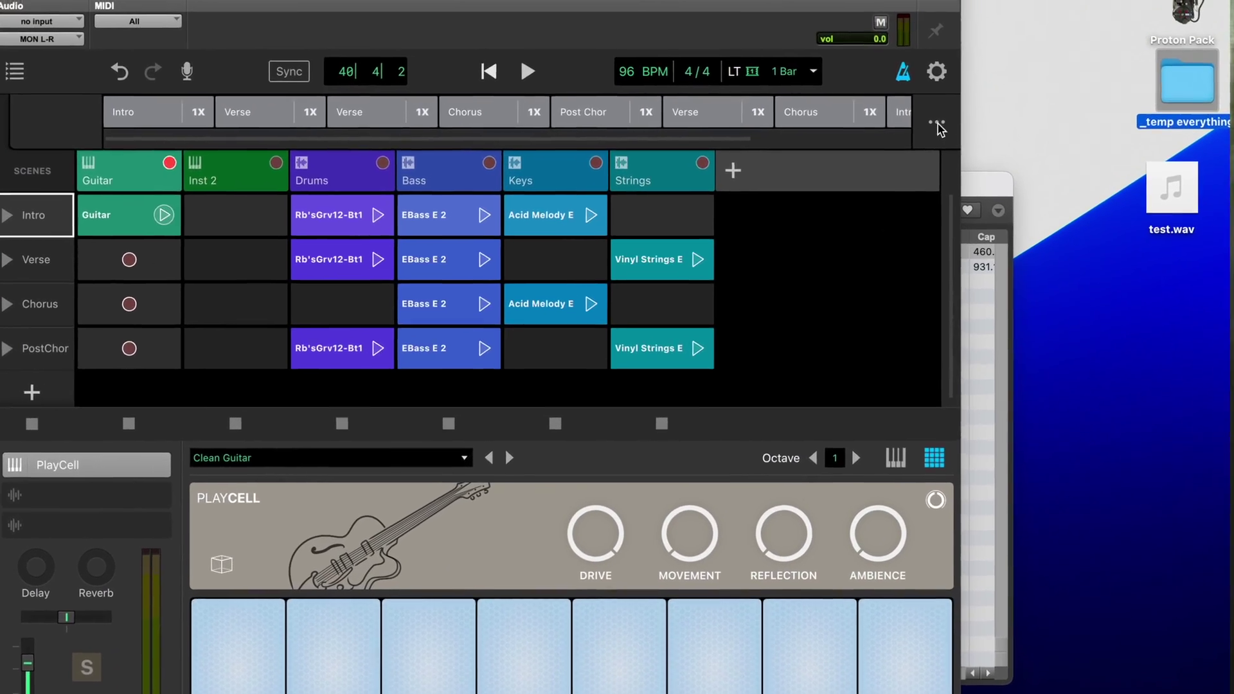
Export the arrangement to the Desktop as the 'Good People of YouTube' WAV and select it
left_click(959, 87)
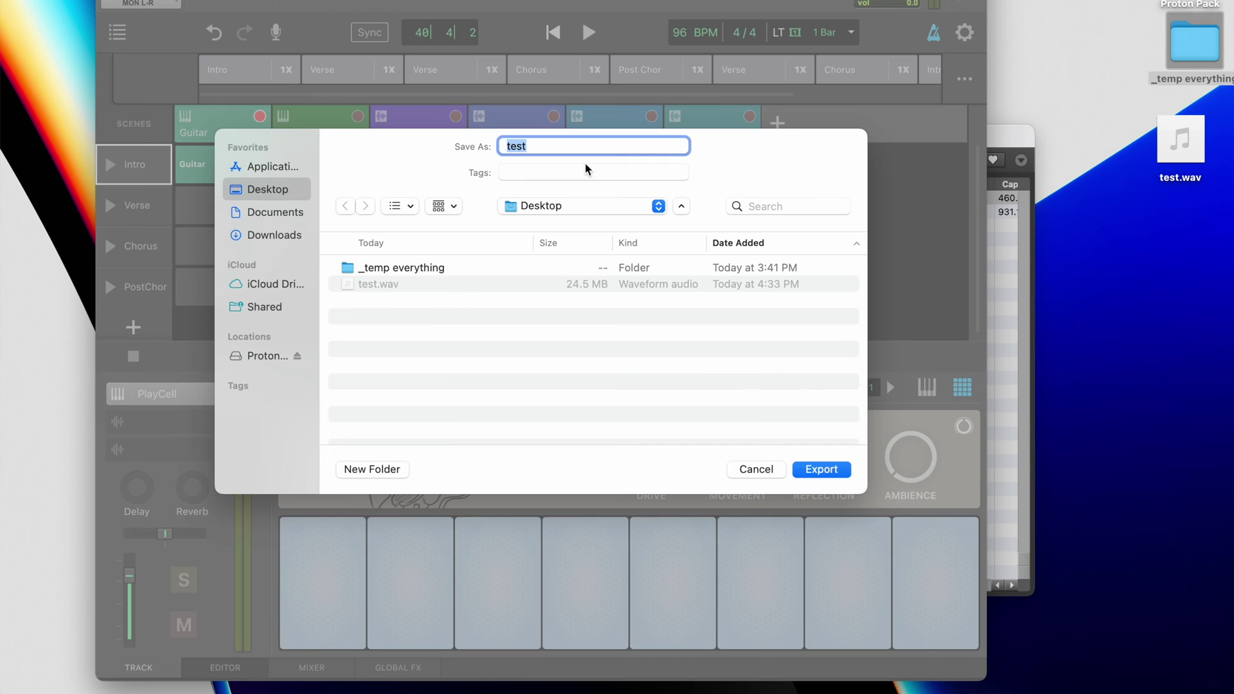
type("ople")
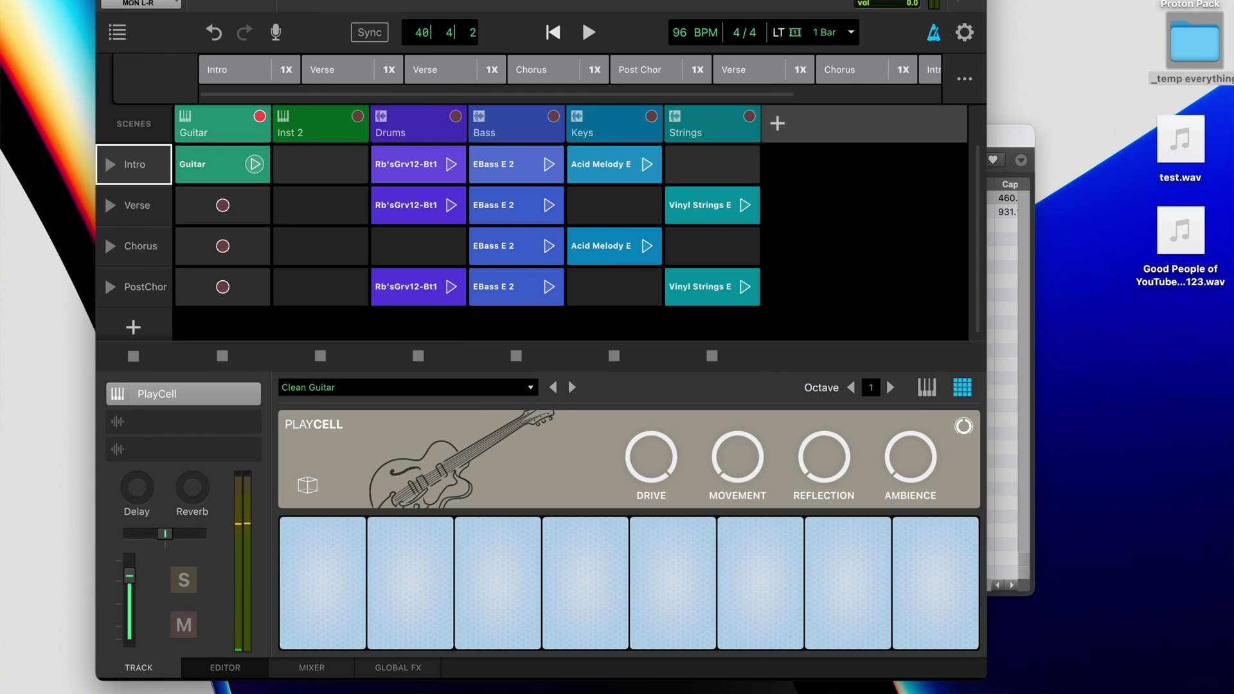
left_click(1184, 252)
Play Good People of YouTube_rough_10123.wav in a Quick Look preview
key("space")
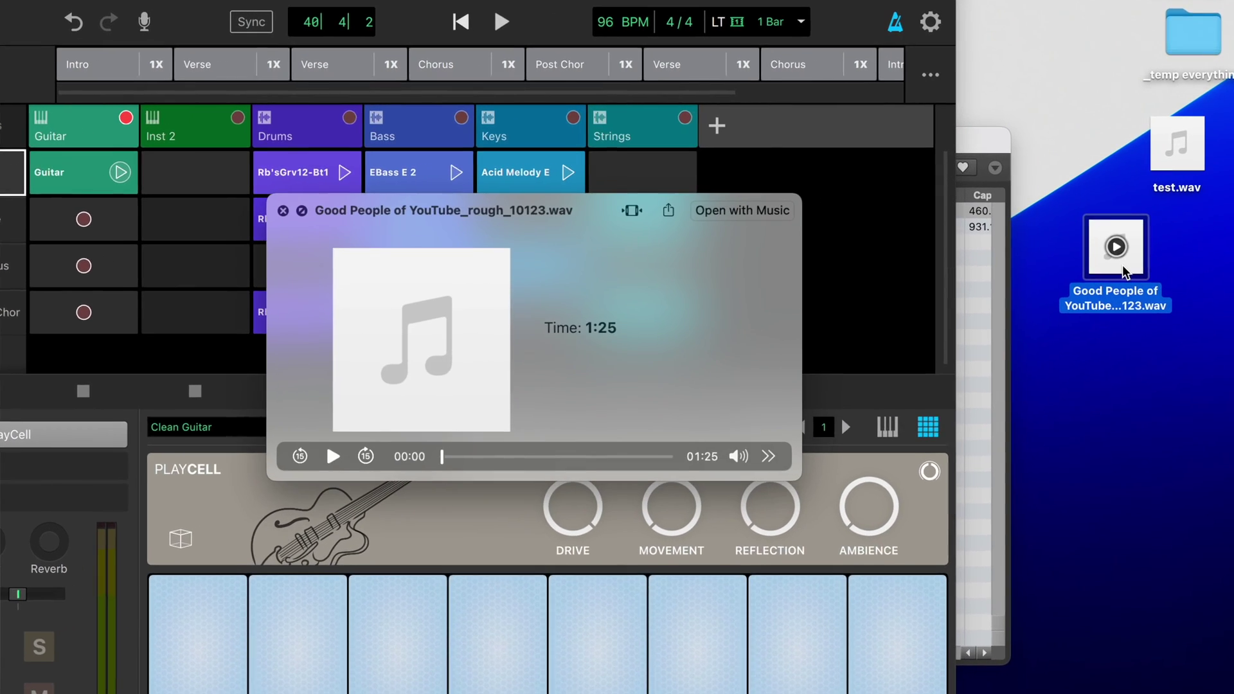